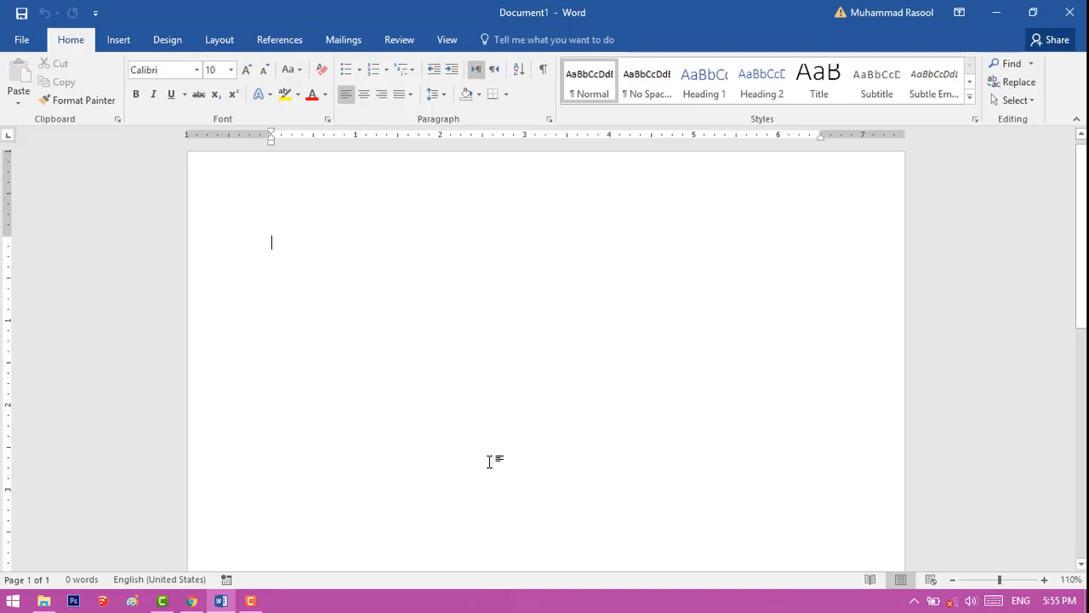
Open Employment-Contract.docx from the Word folder on the Desktop
key("ctrl+o")
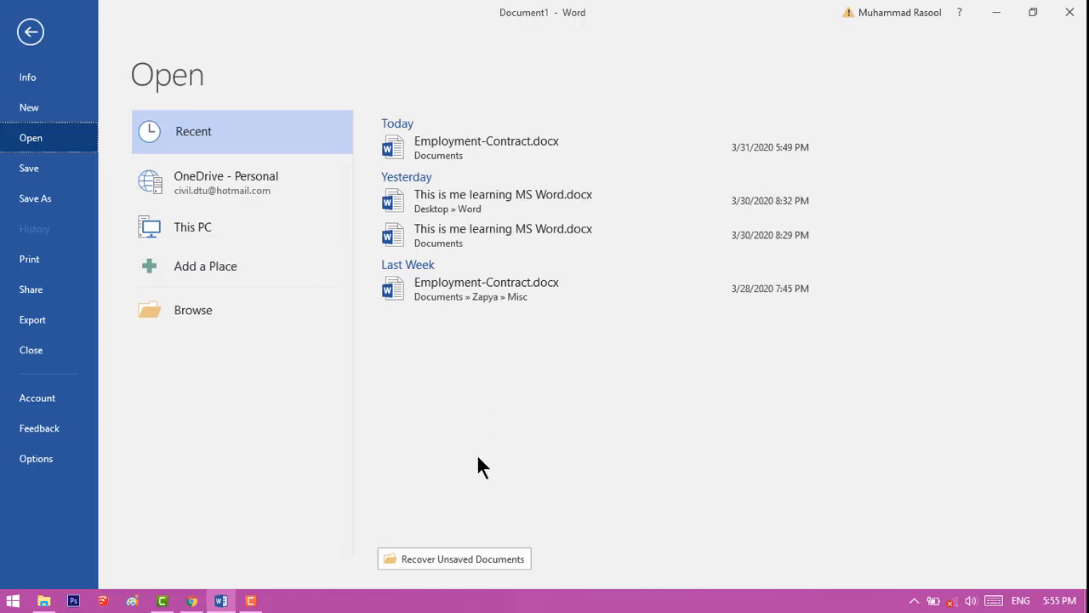
left_click(231, 312)
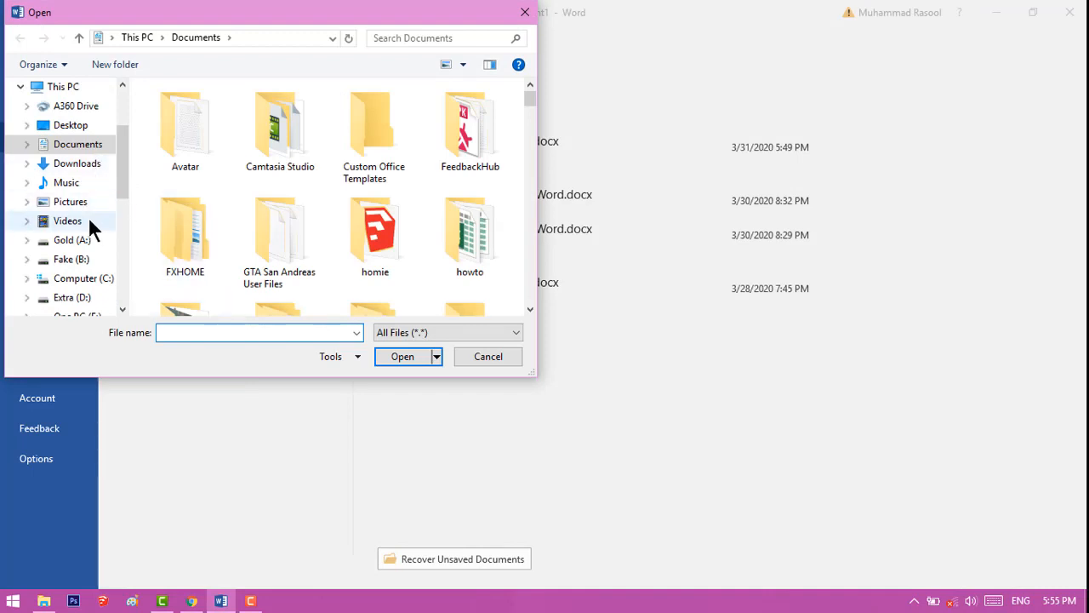
left_click(73, 128)
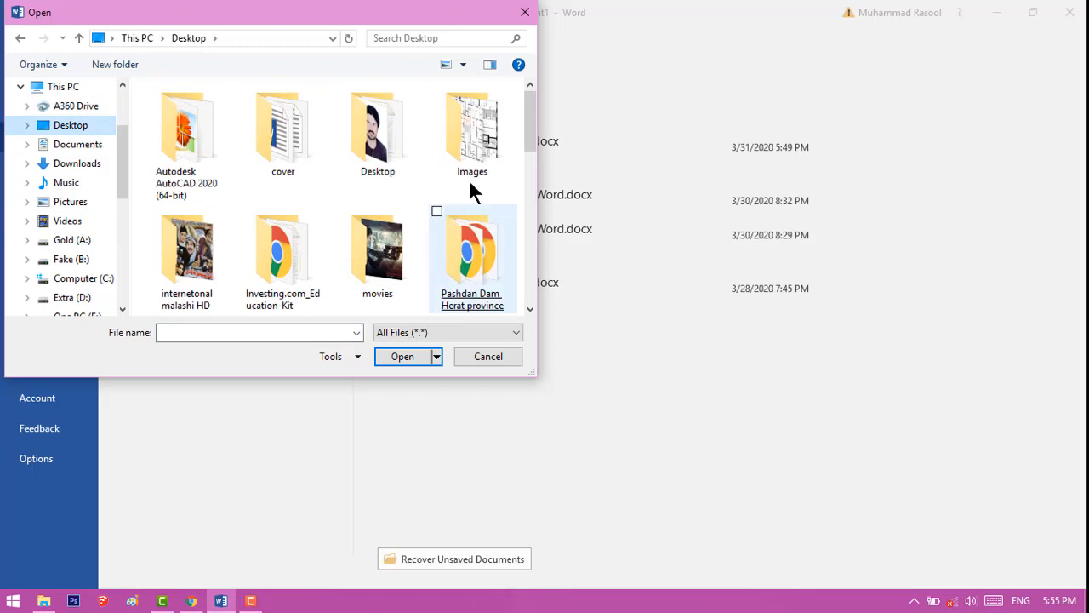
left_click_drag(528, 130, 533, 193)
double_click(492, 143)
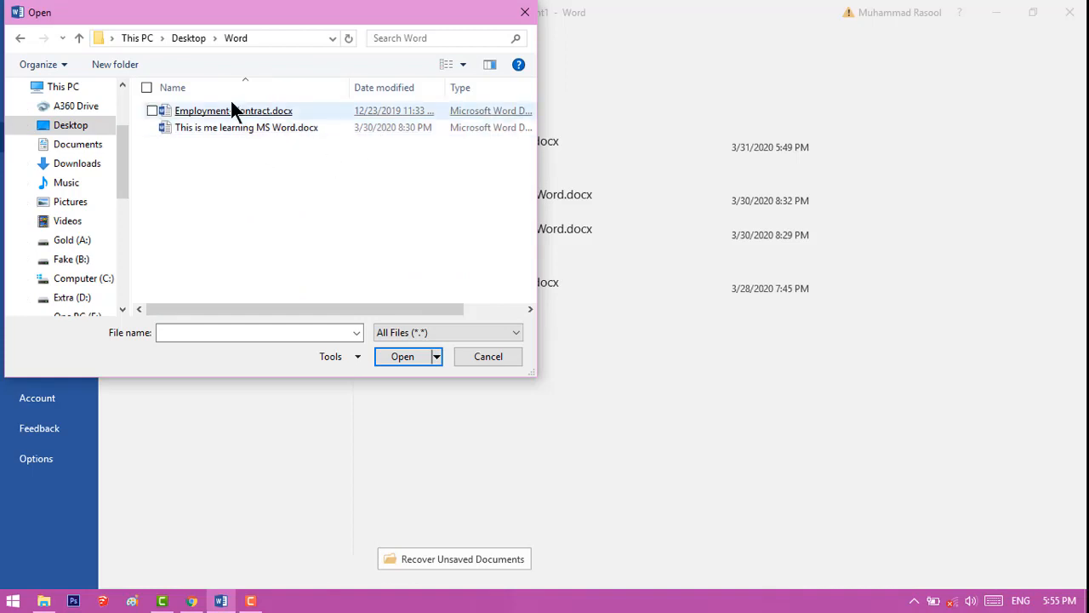
left_click(154, 111)
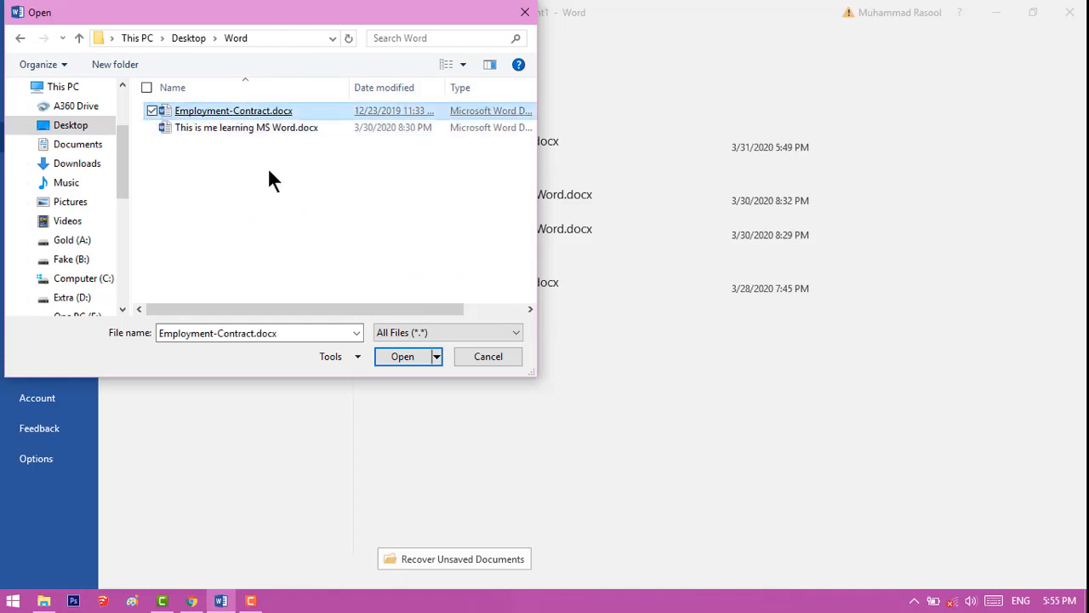
left_click(397, 357)
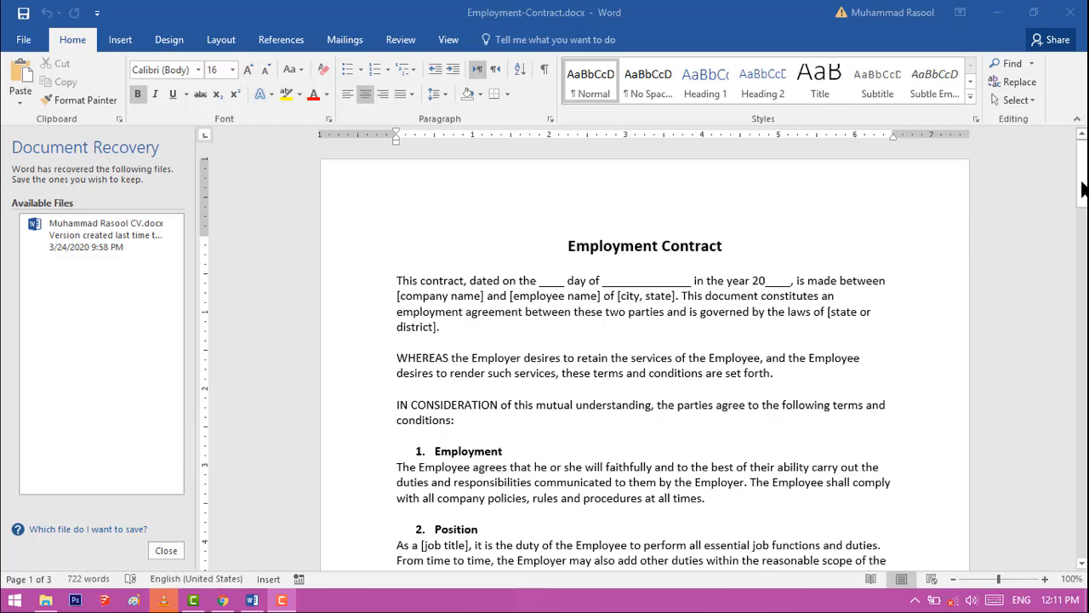
Move the cursor line by line down the contract, from the title through its numbered clauses to page 2
mouse_move(1084, 188)
left_mouse_down()
mouse_move(1081, 497)
mouse_move(1085, 175)
left_mouse_up()
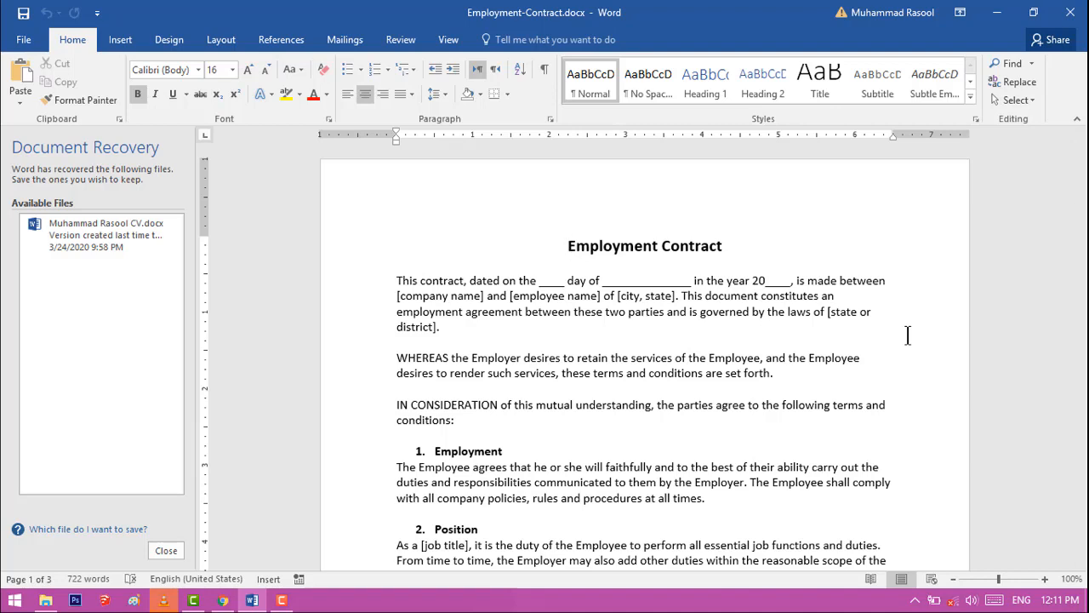
key("Down")
key("Down")
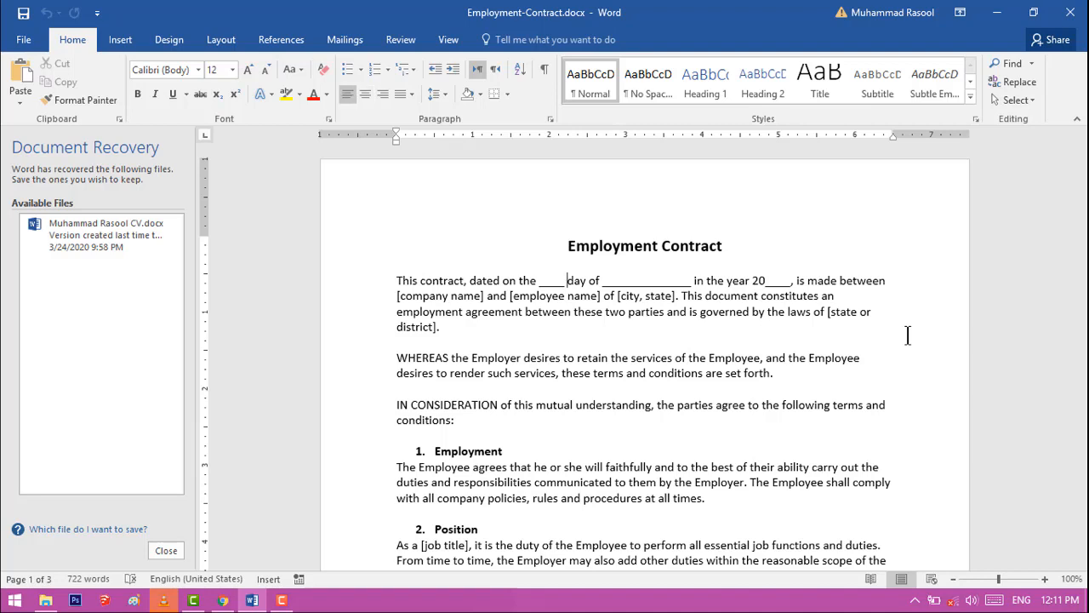
key("Down")
key("Down")
key("Down")
key("Down")
key("Down")
key("Down")
key("Down")
key("Down")
key("Down")
key("Down")
key("Down")
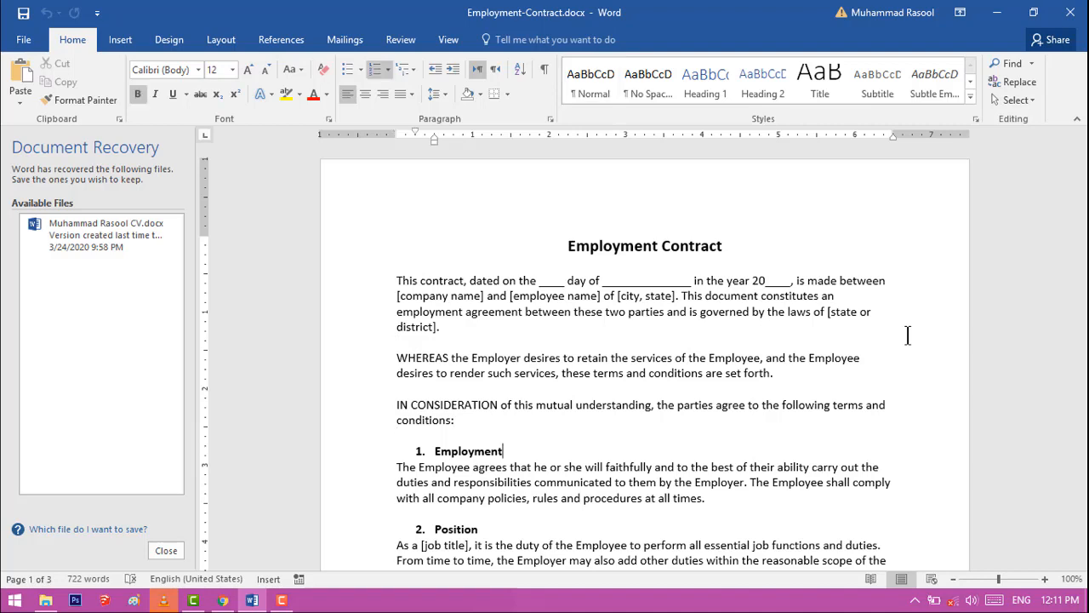
key("Down")
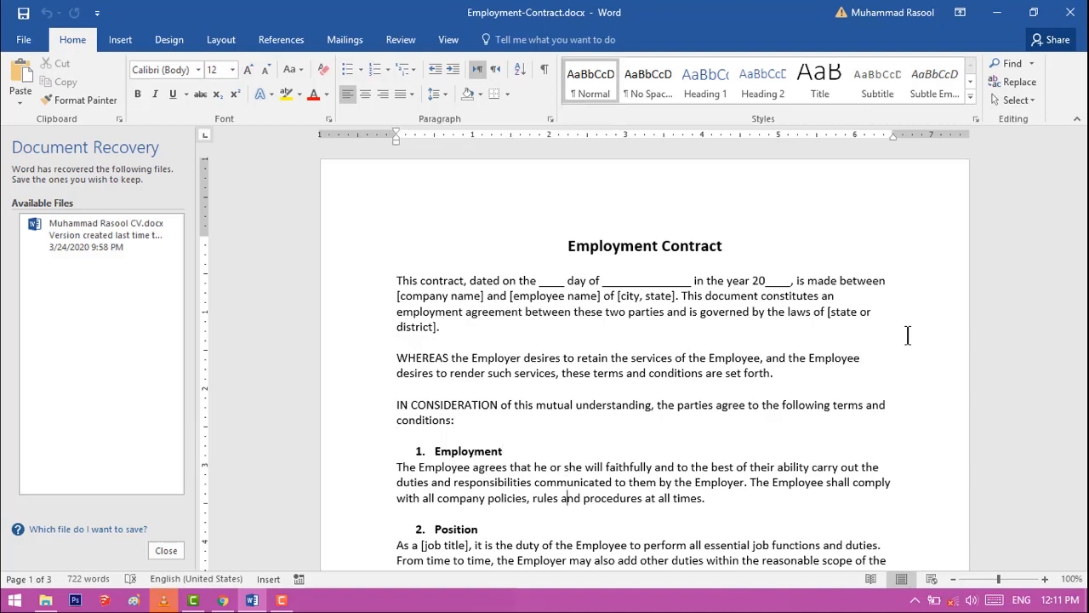
key("Down")
key("End")
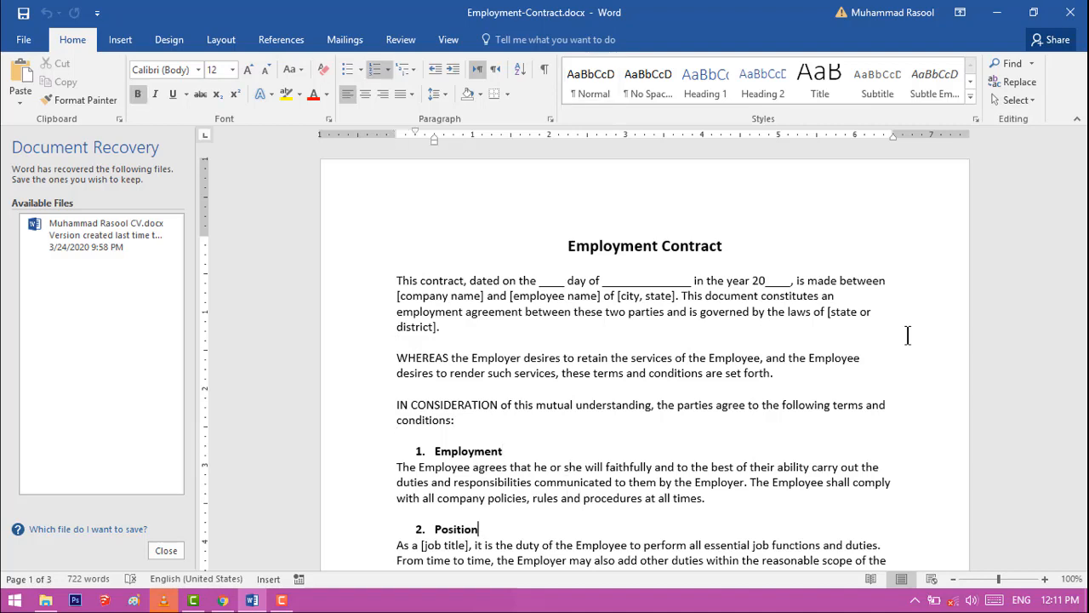
key("Down")
key("Down")
key("Down")
key("Down")
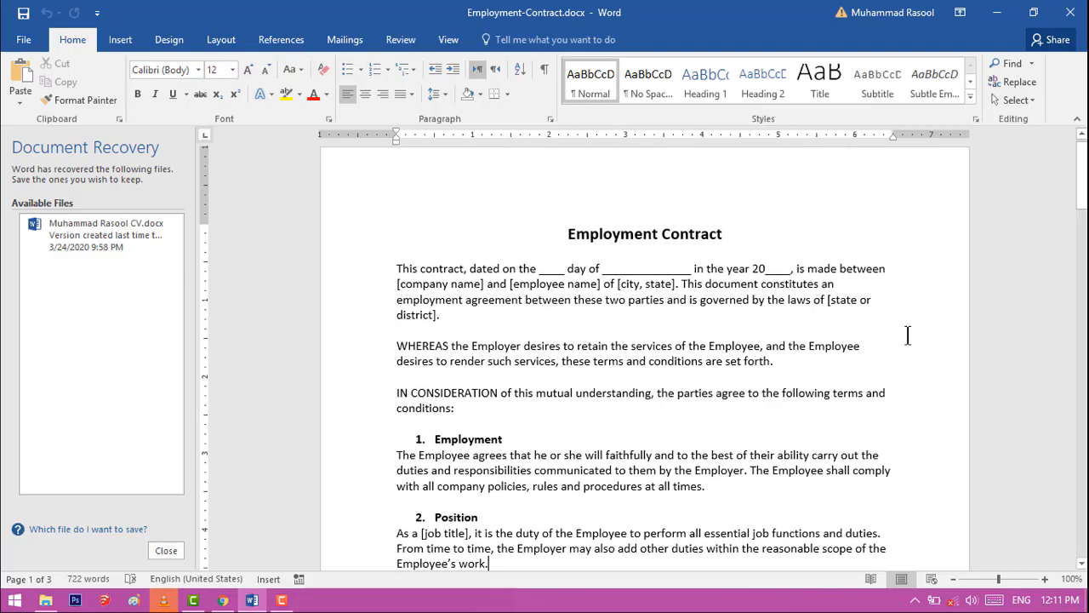
key("Down")
key("Down")
key("Down")
key("Down")
key("Down")
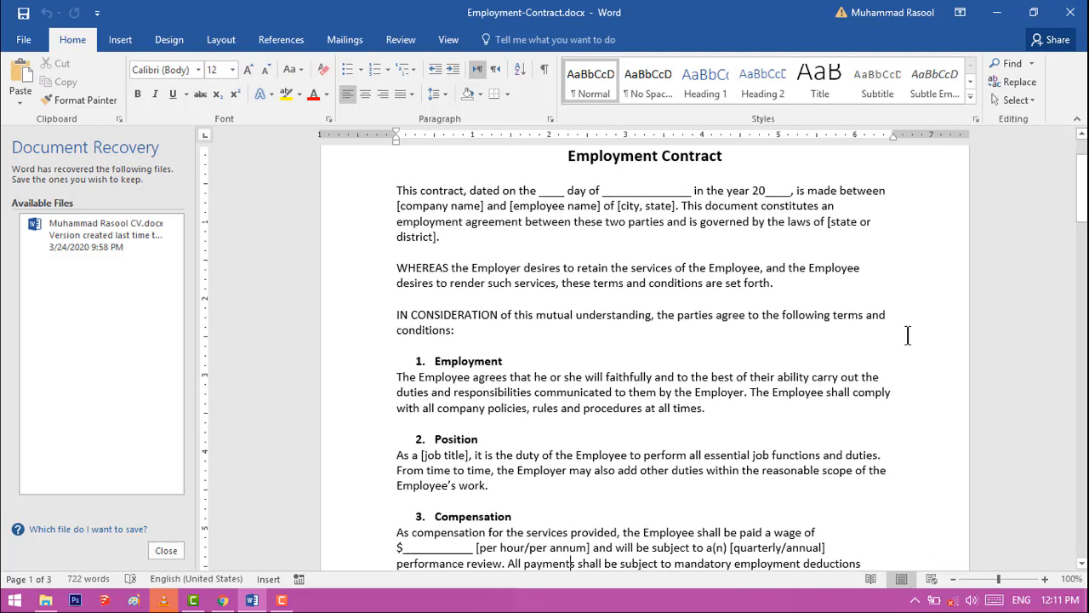
key("Down")
key("Down")
key("Down")
key("Down")
key("Down")
key("Down")
key("Down")
key("Down")
key("Down")
key("Down")
key("Down")
key("Down")
key("Down")
key("Down")
key("Down")
key("Down")
key("Down")
key("Down")
key("Down")
key("Down")
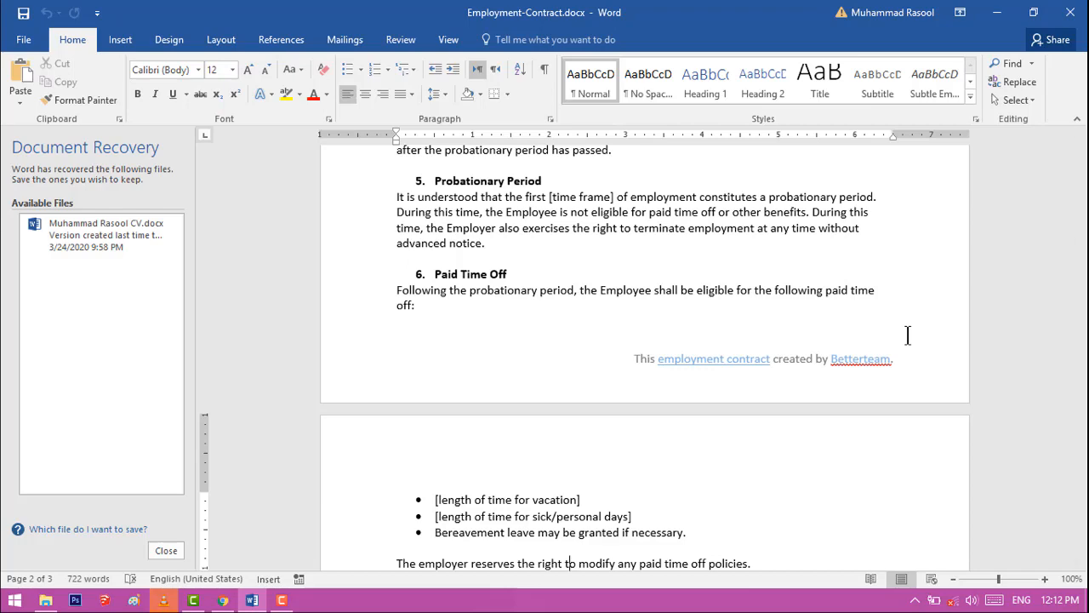
Move on screen by screen through the remaining clauses and view the end of the contract's last page
key("Down")
key("Down")
key("Page_Down")
key("Page_Down")
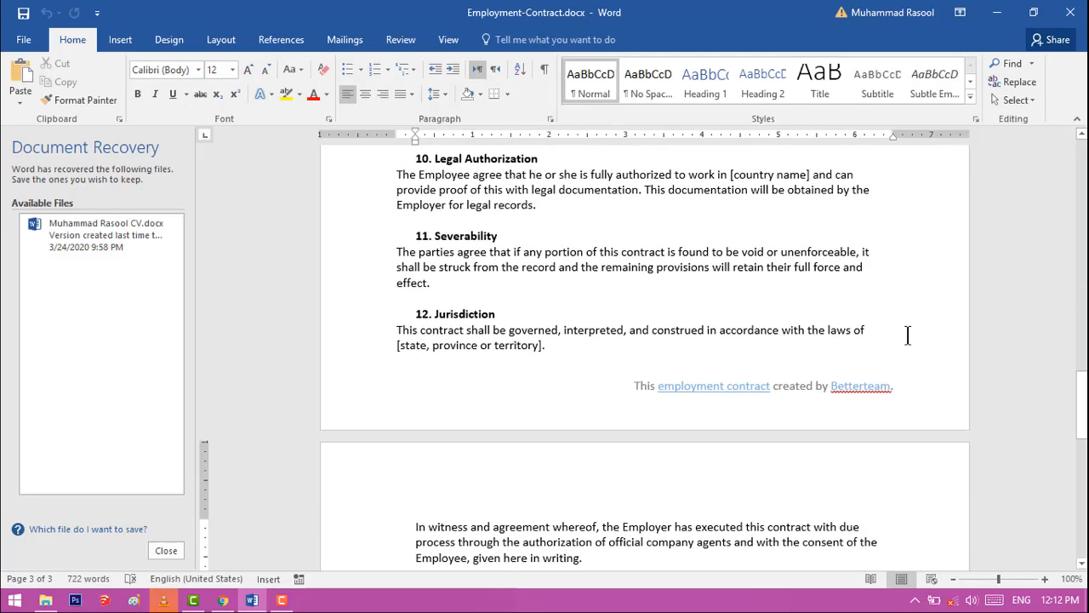
scroll(907, 335, "down", 8)
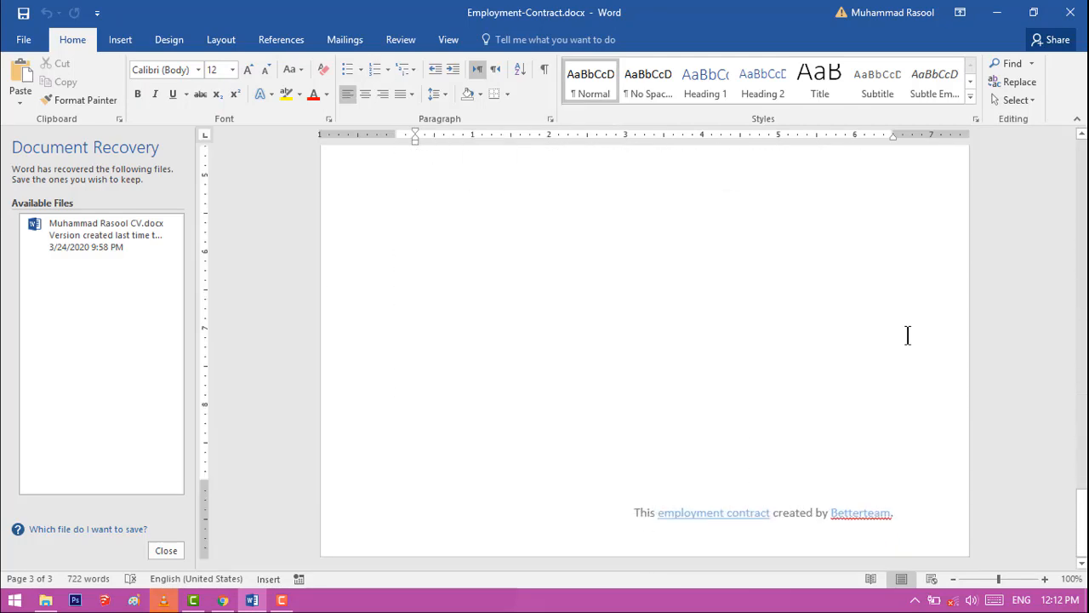
scroll(908, 335, "up", 15)
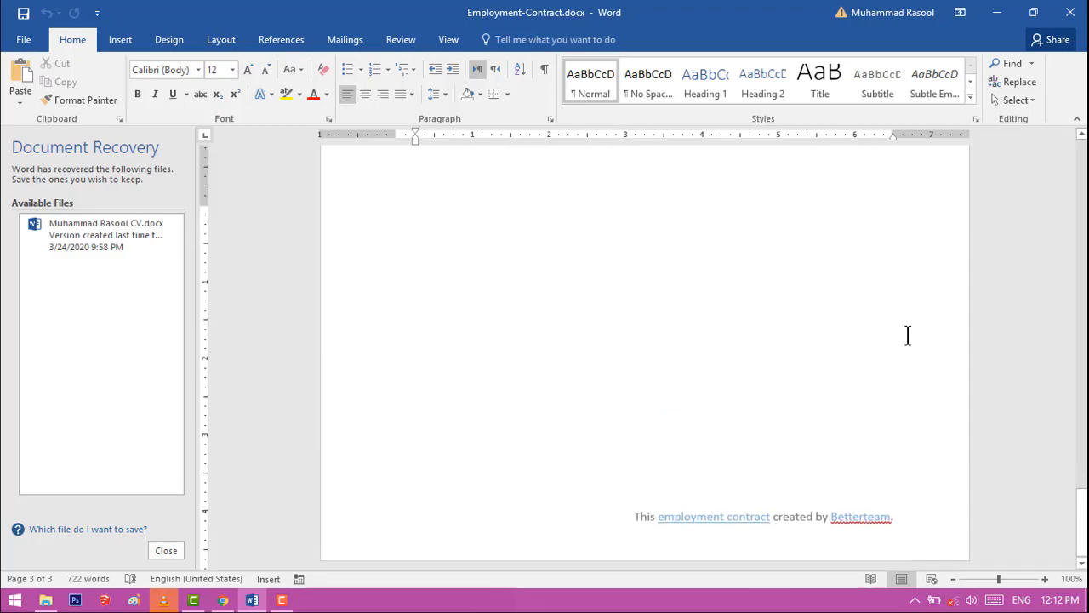
Page back up through the contract to the Employment Contract title
key("Page_Up")
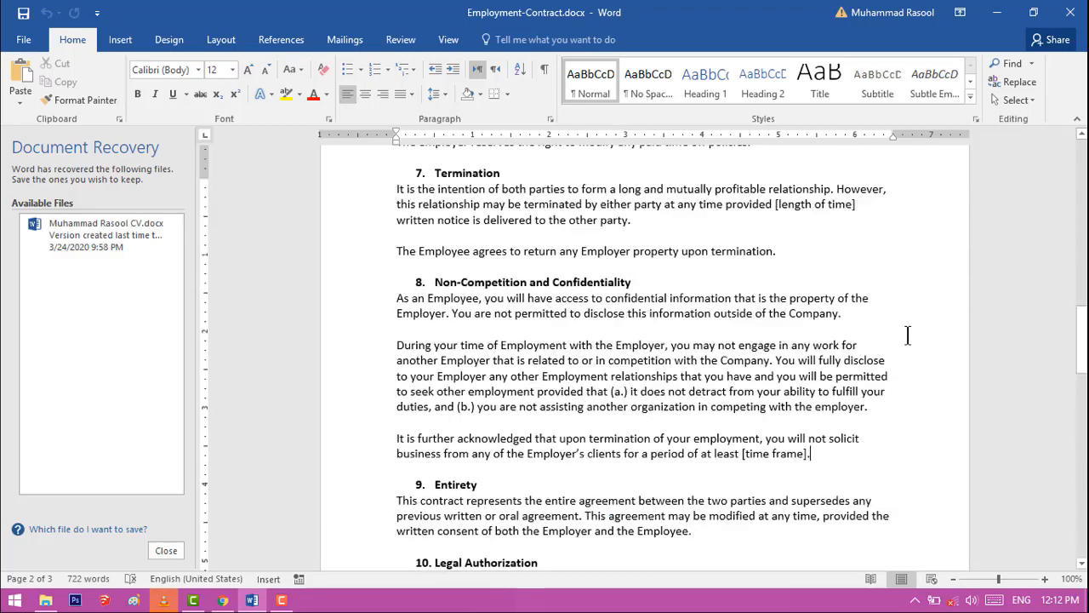
key("Page_Up")
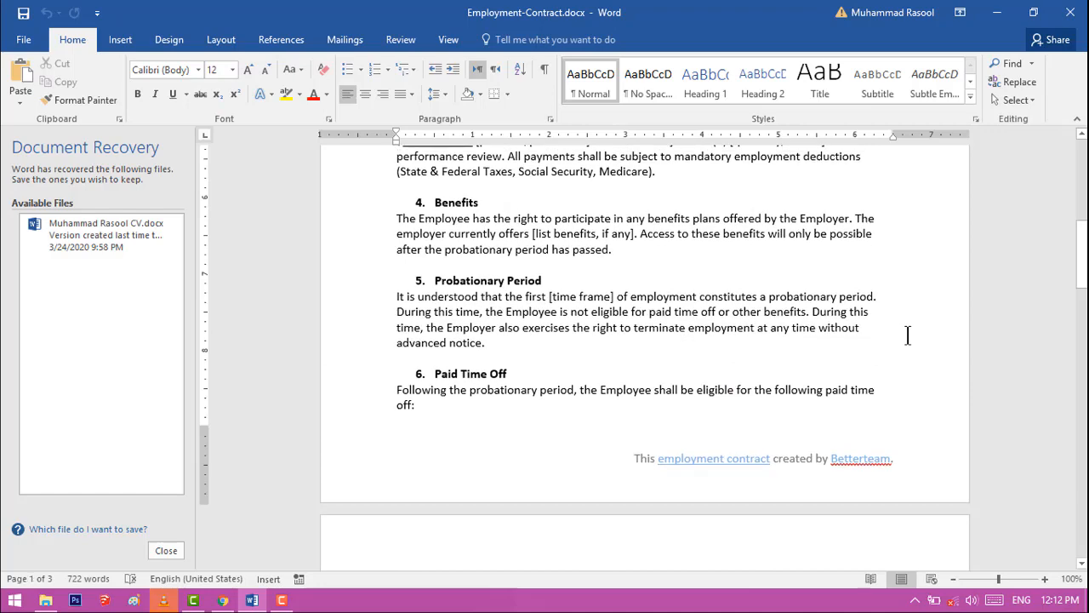
key("Page_Up")
key("Page_Up")
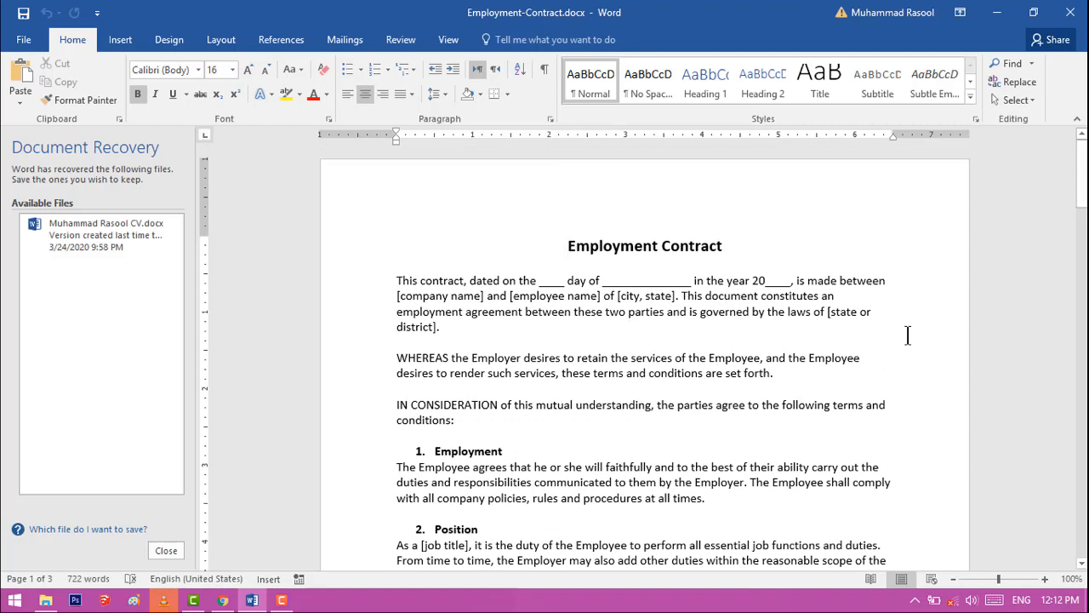
Place the cursor at the end of the title line and at the end of the opening paragraph's first line
key("End")
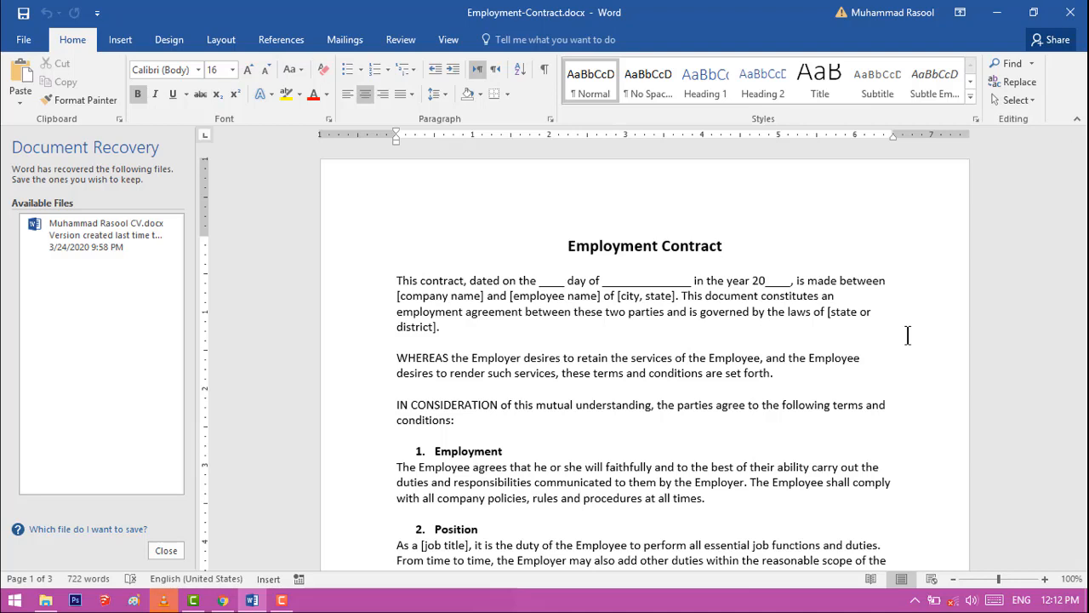
key("Return")
key("Down")
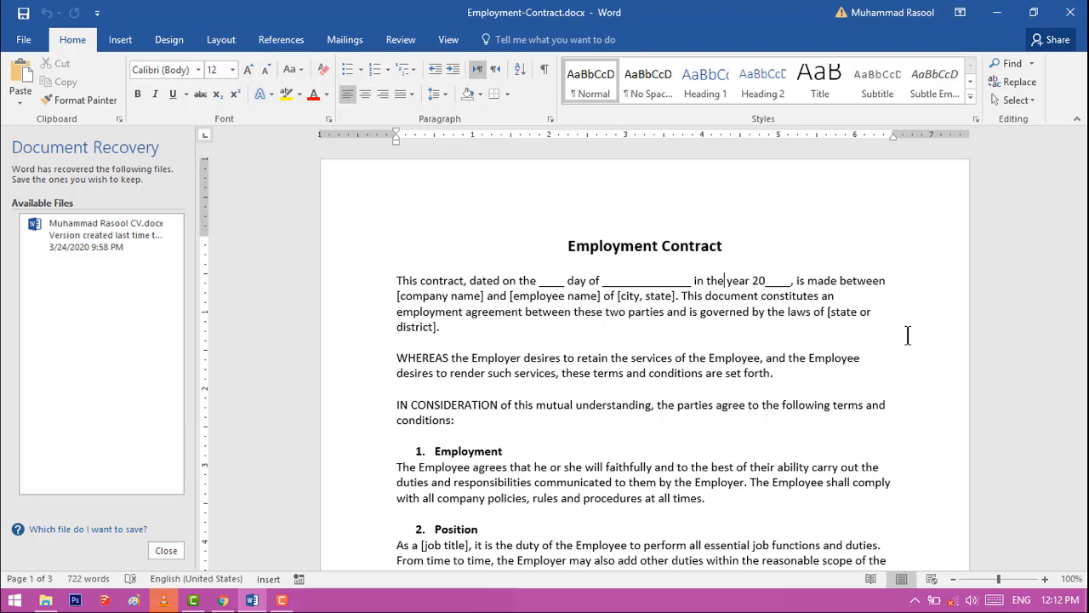
key("End")
Jump to the beginning of the document, to its very end, and back to the beginning
key("ctrl+Home")
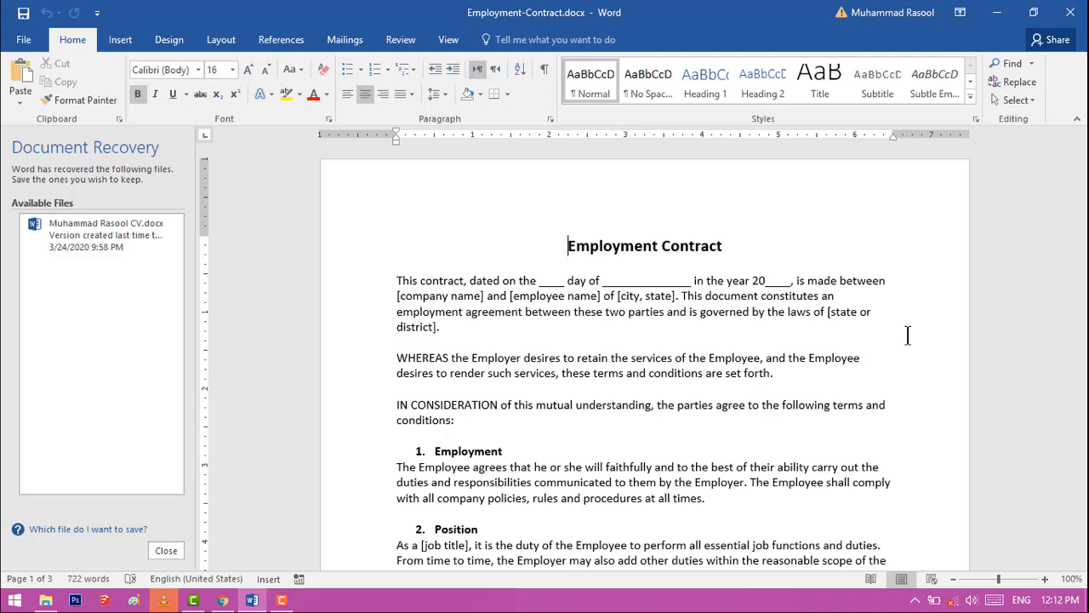
key("ctrl+End")
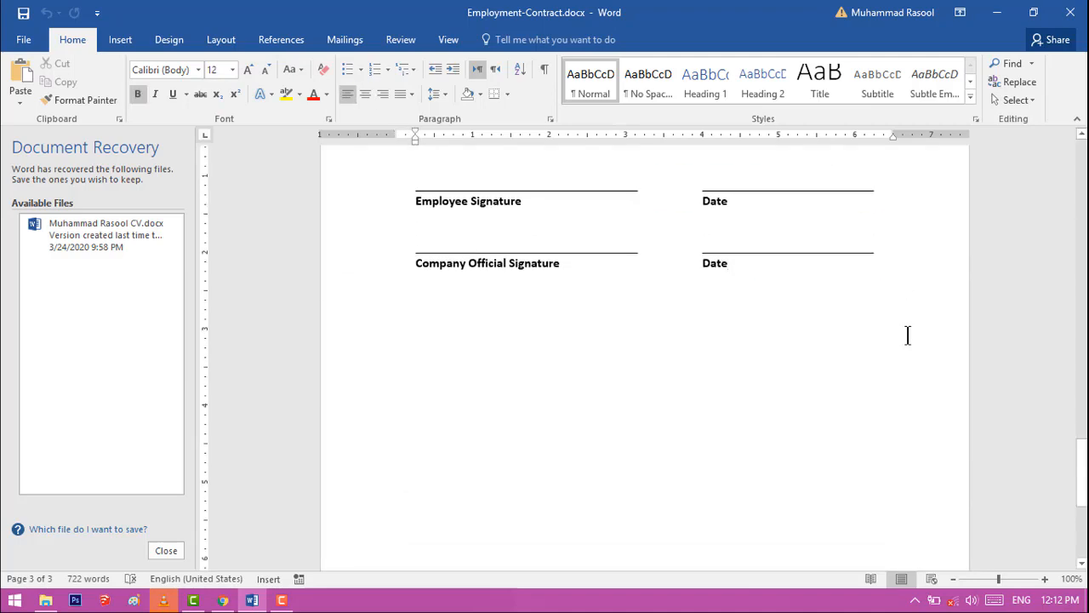
key("ctrl+Home")
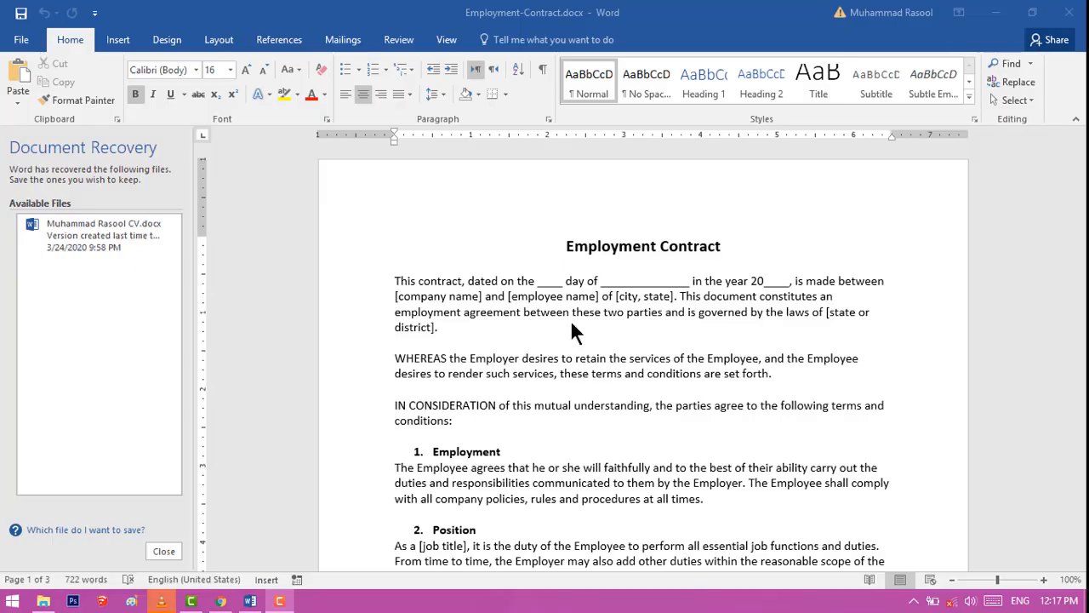
Use Go To with Page as the target to jump to page 3
left_click(1029, 60)
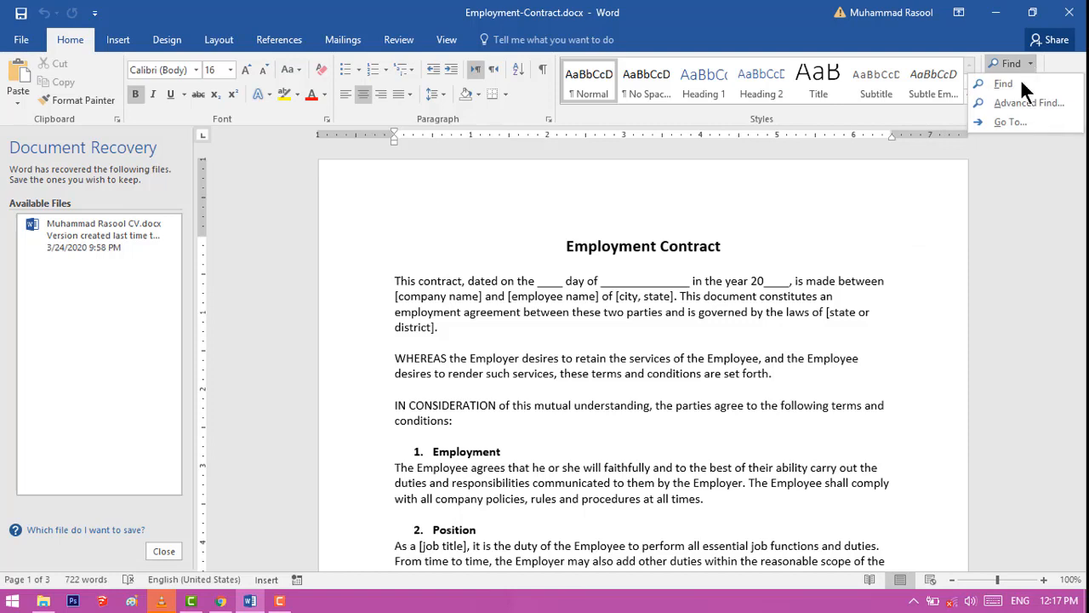
left_click(1017, 120)
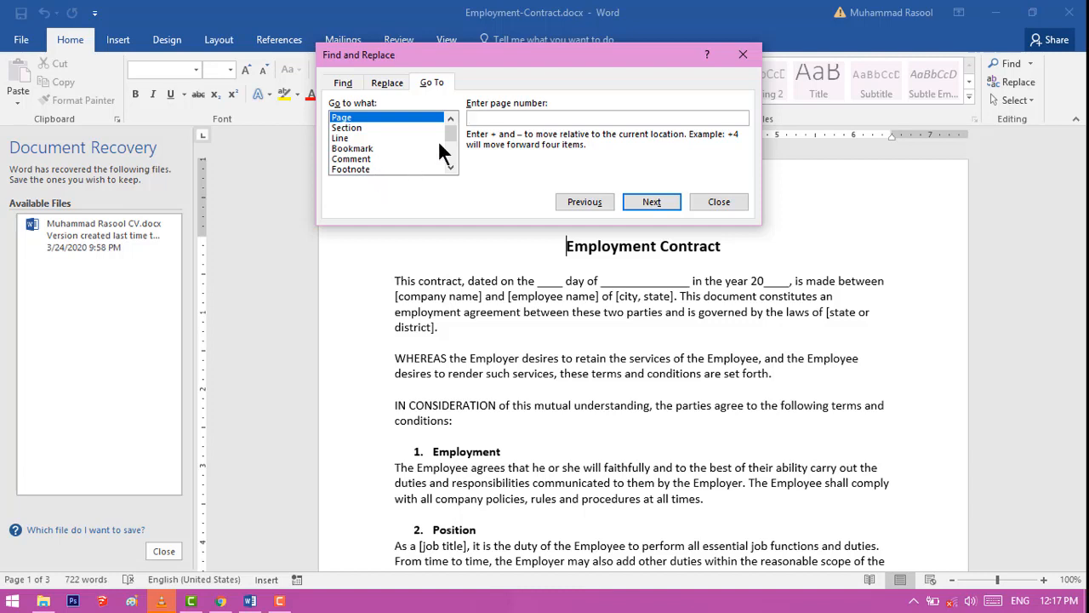
mouse_move(450, 130)
left_mouse_down()
mouse_move(451, 153)
mouse_move(452, 134)
left_mouse_up()
left_click(528, 118)
type("3")
key("Return")
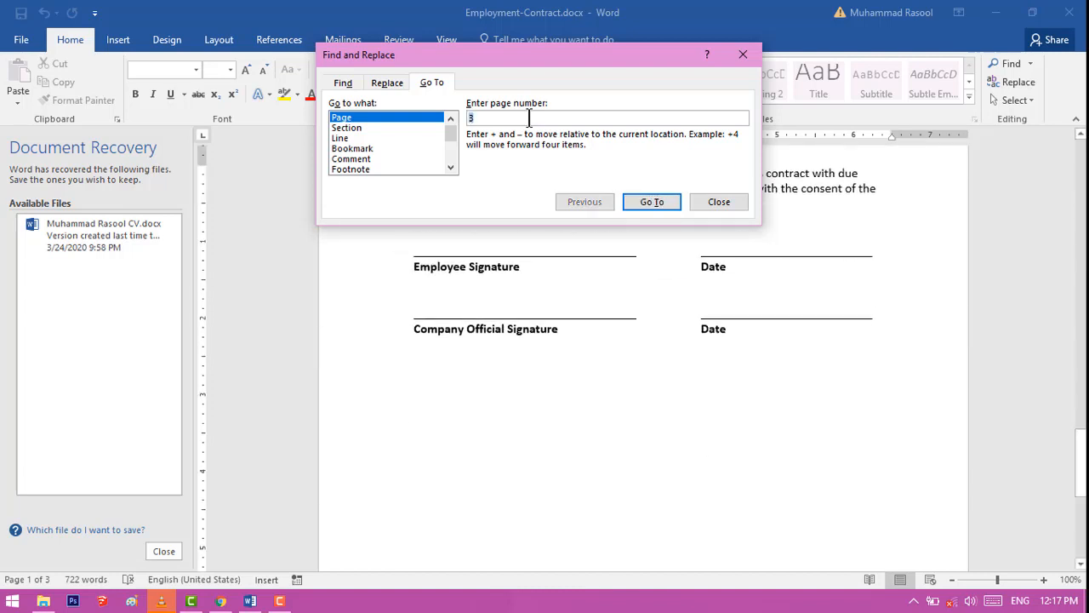
Go to page 2, and move back one page with the relative value -1
type("2")
key("Return")
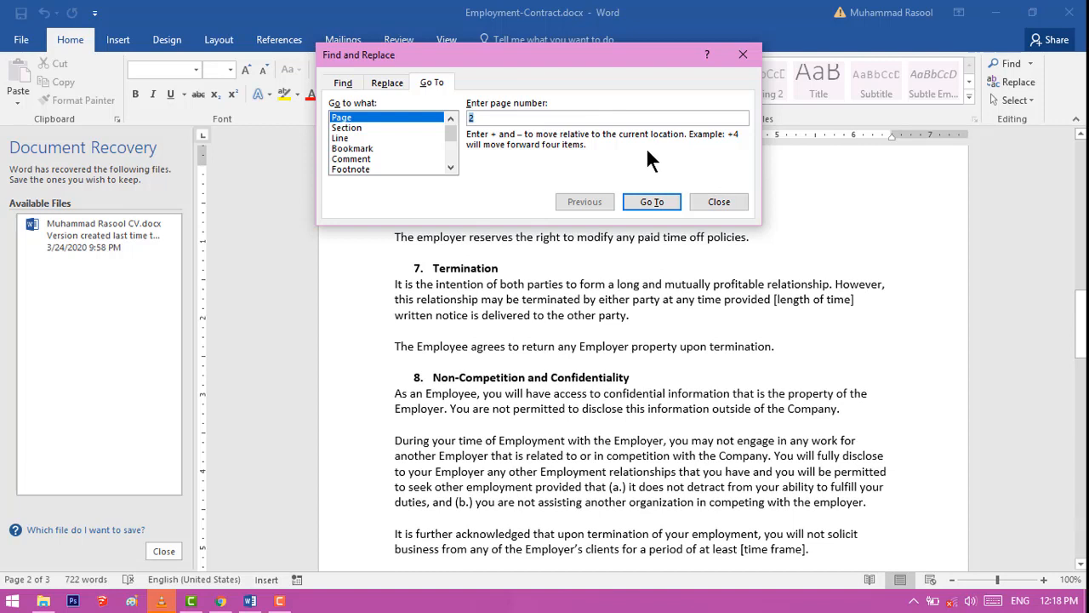
type("-")
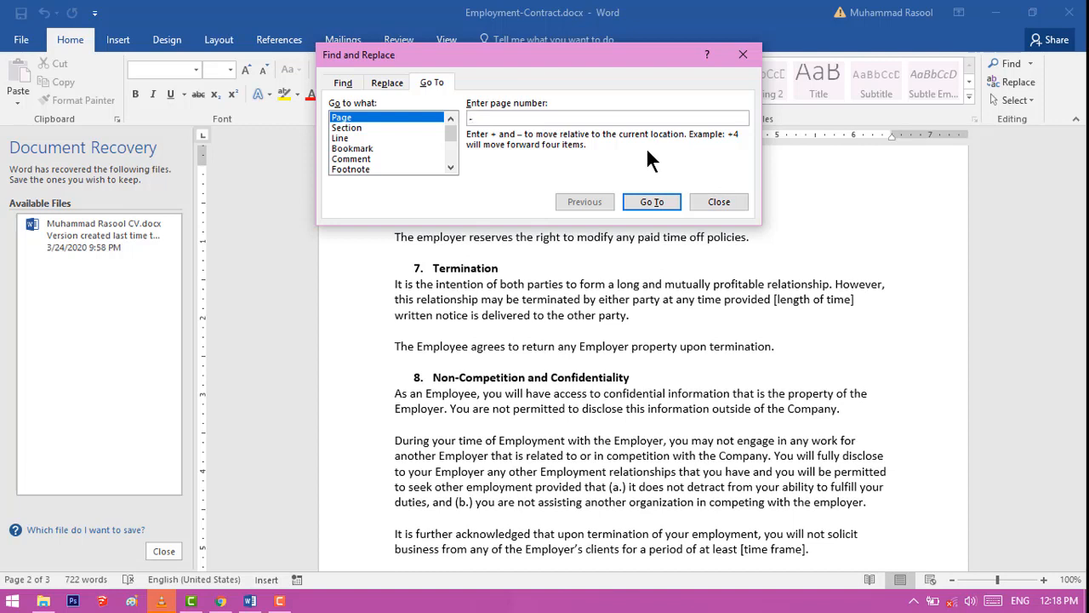
type("1")
key("Return")
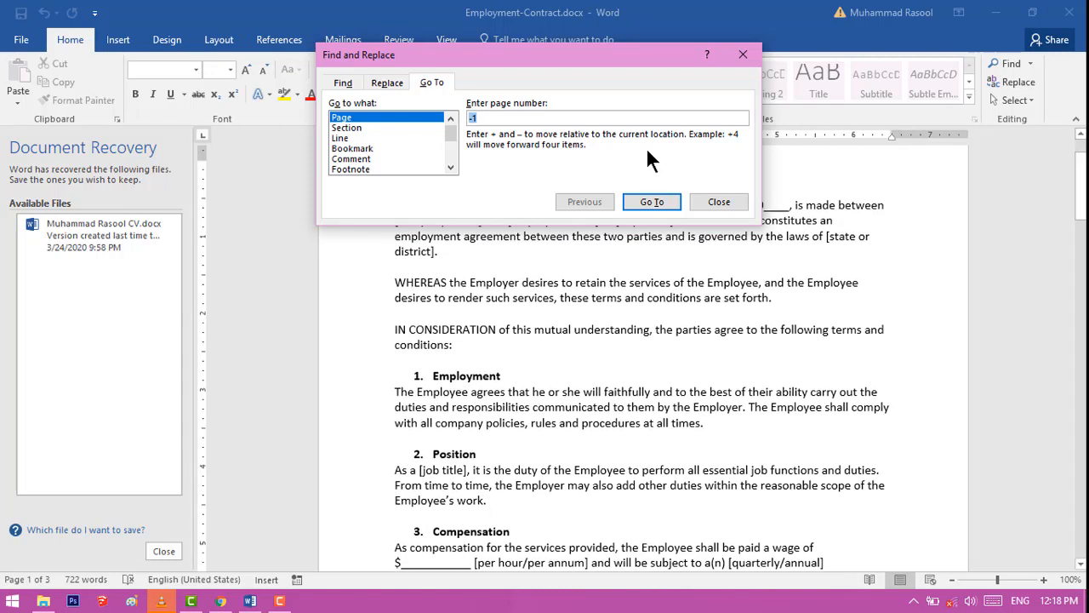
Run the relative -1 page jump again from the document and close Go To
left_click(785, 296)
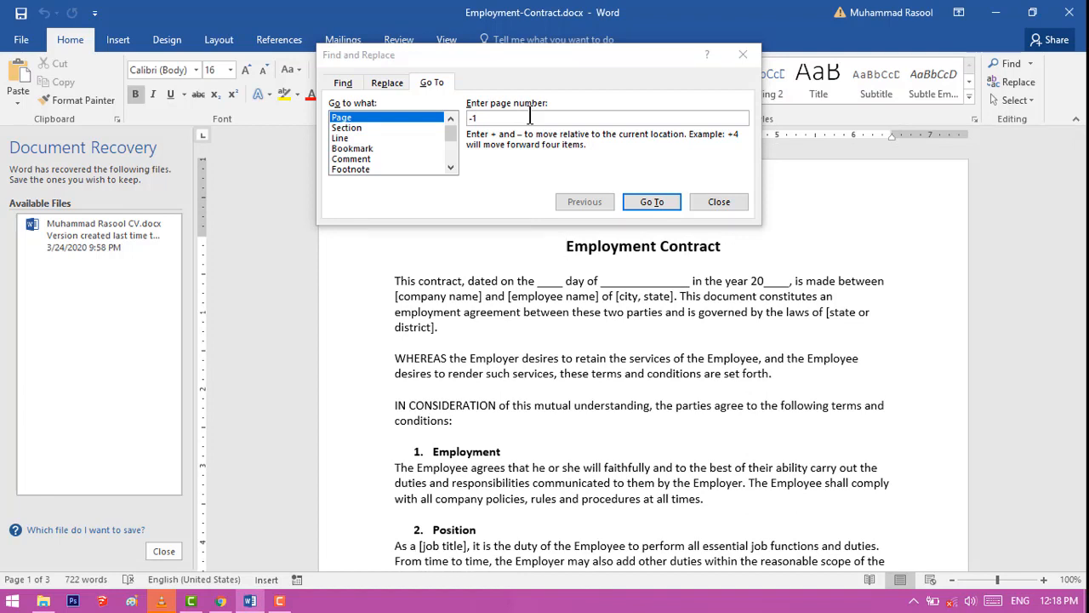
left_click(652, 202)
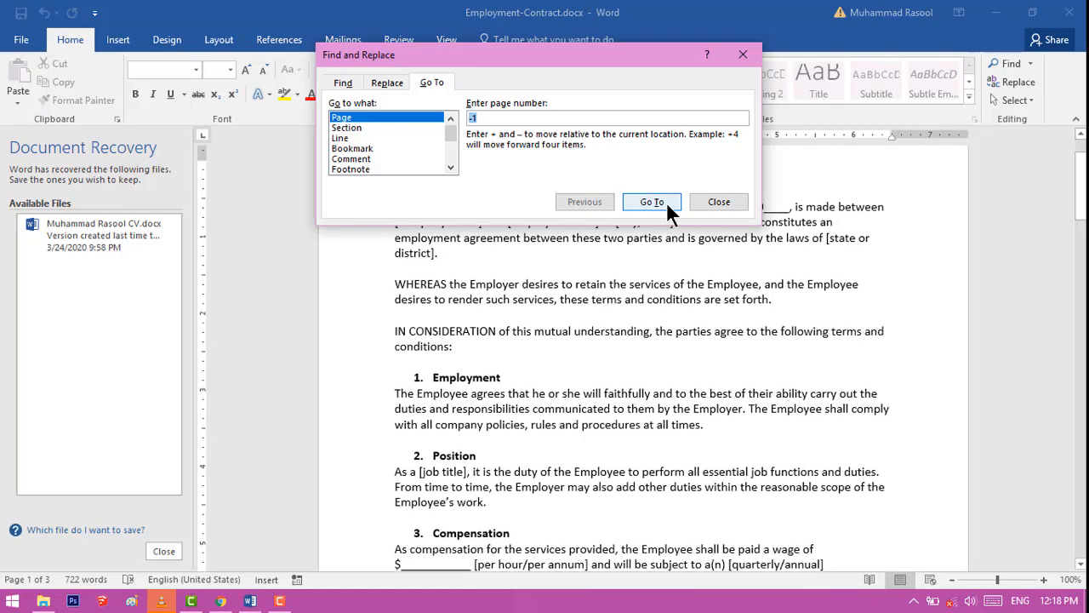
left_click(728, 203)
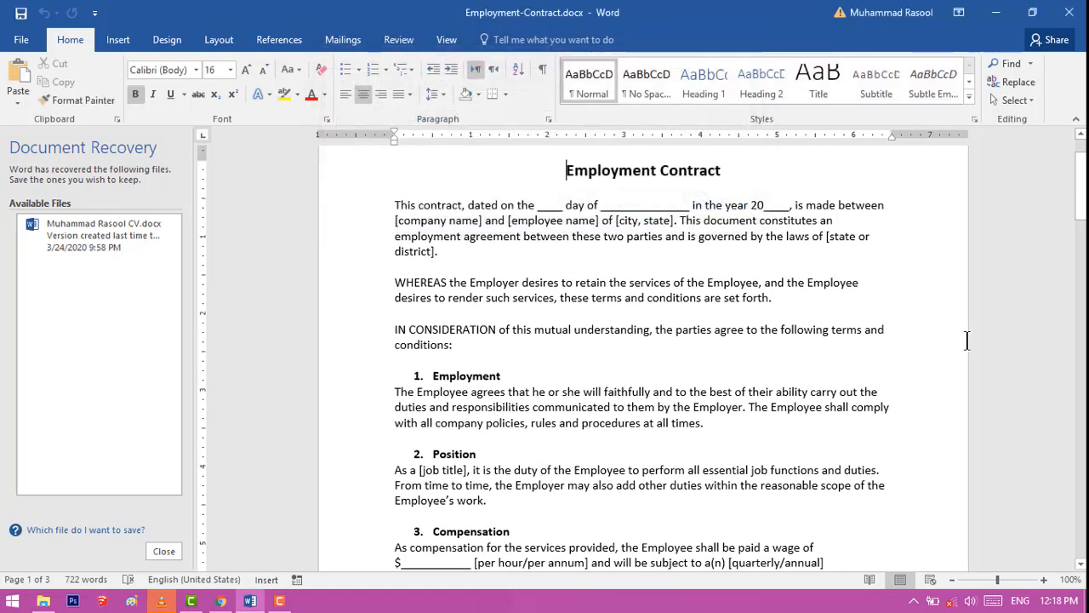
Use Go To with Page as the target to jump to page 3
key("ctrl+g")
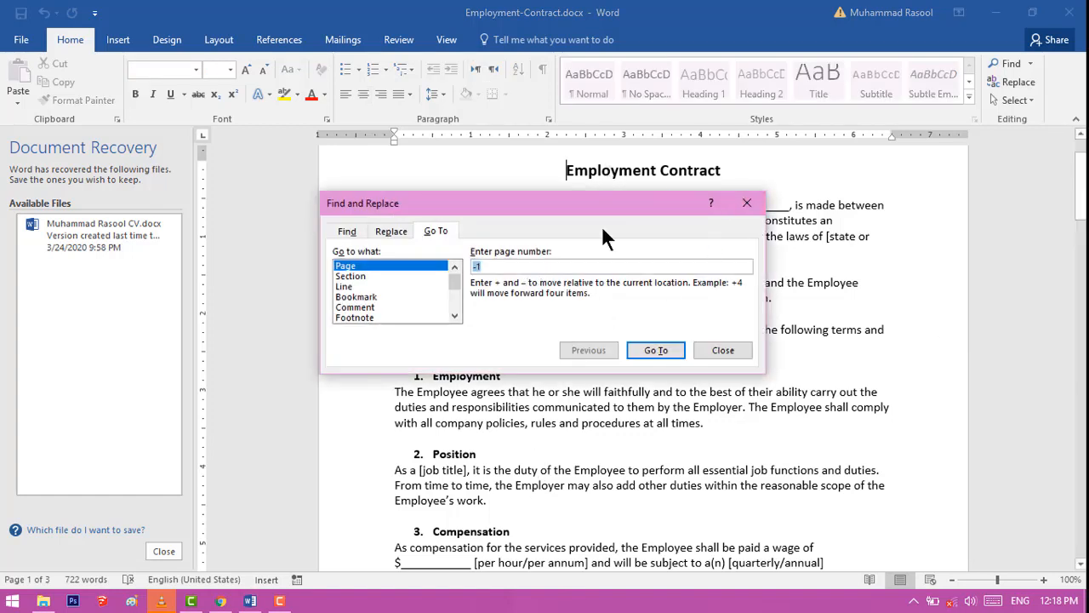
type("3")
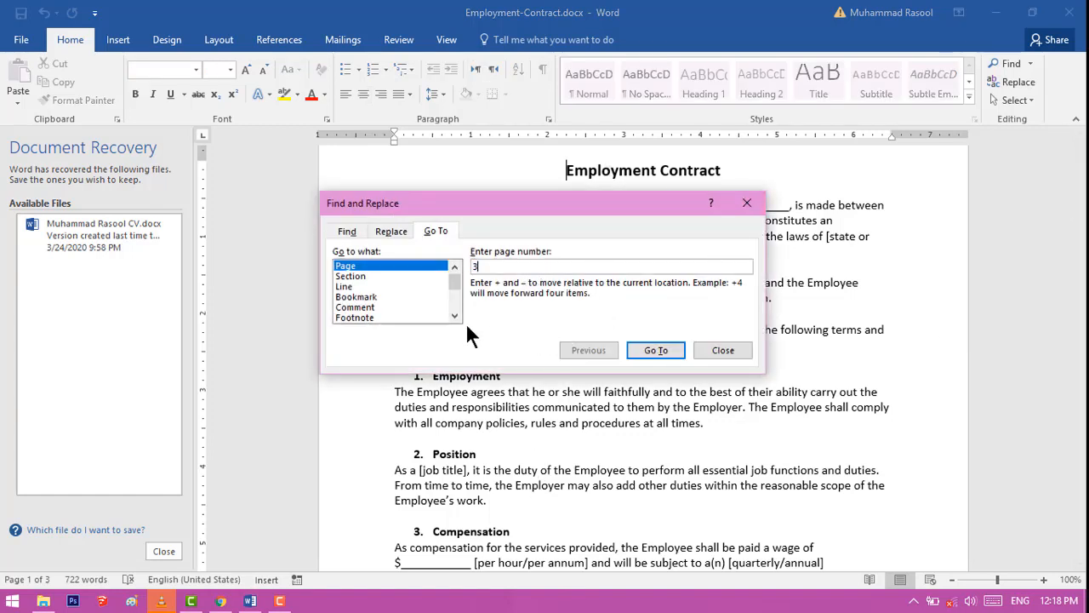
key("Return")
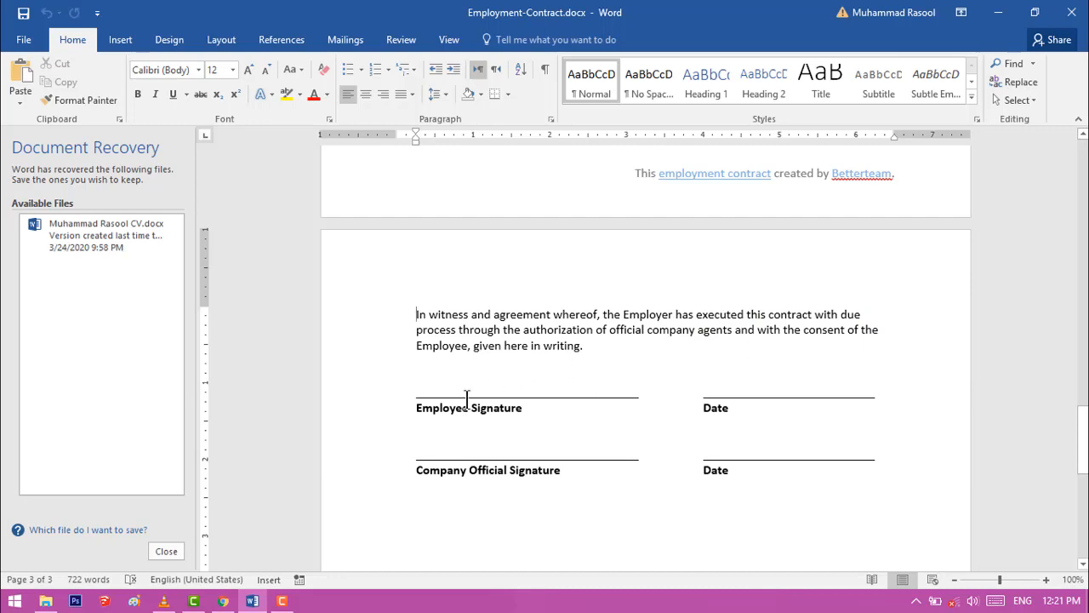
Erase the letters "oyee" from "Employee" in the Employee Signature label and restore them
scroll(467, 397, "up", 8, "ctrl")
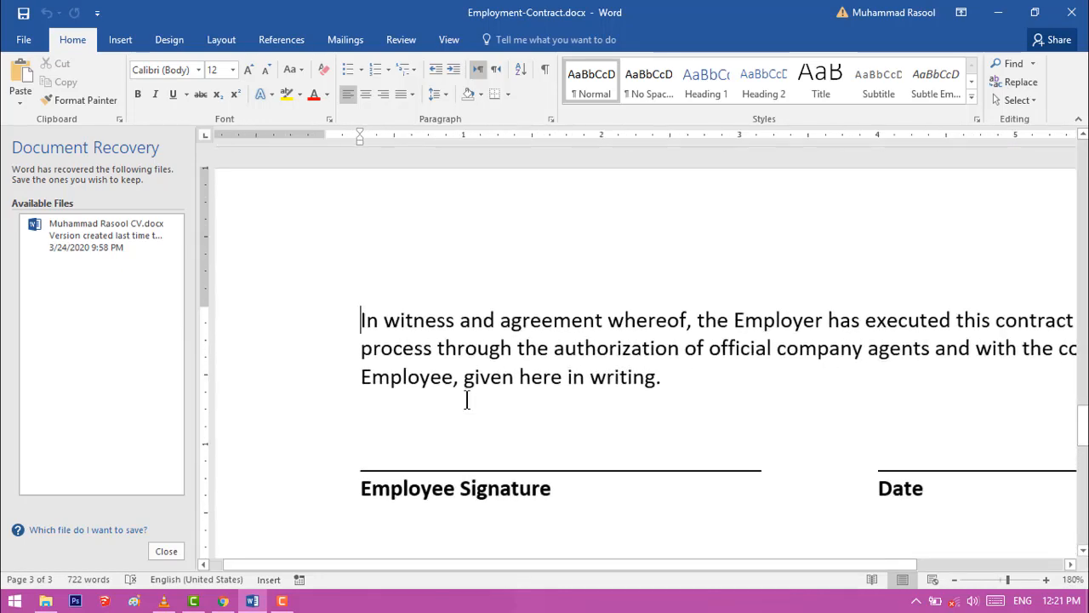
left_click(457, 490)
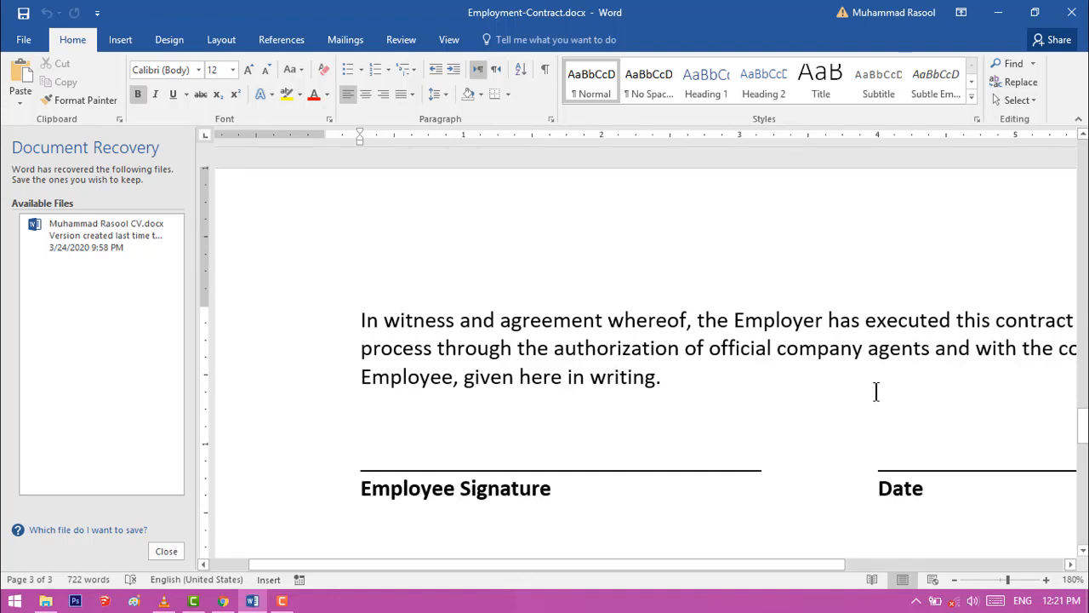
key("BackSpace")
key("BackSpace")
key("BackSpace")
key("BackSpace")
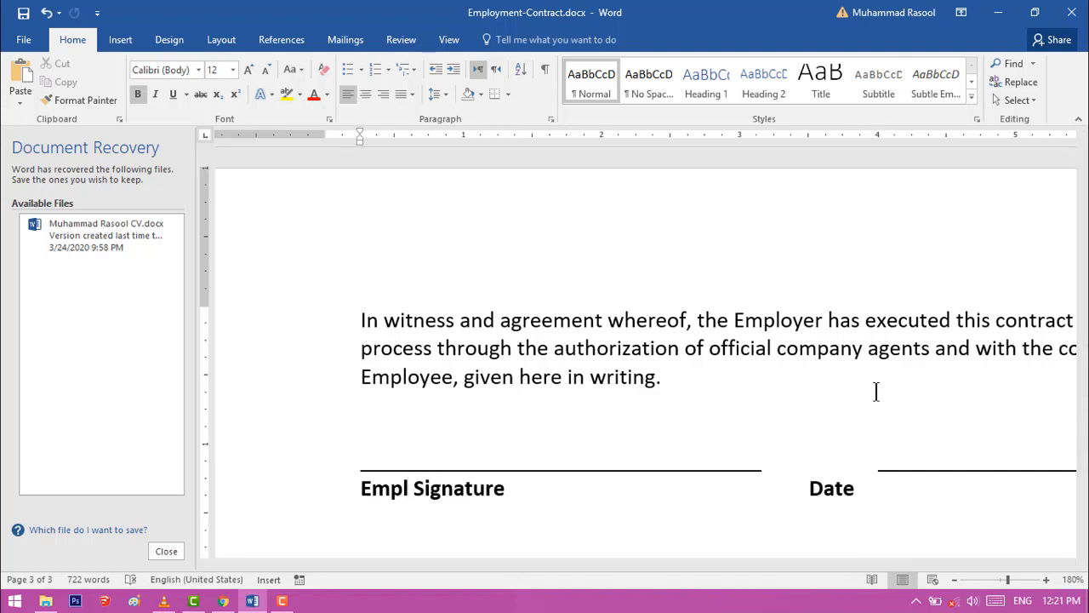
type("oyee")
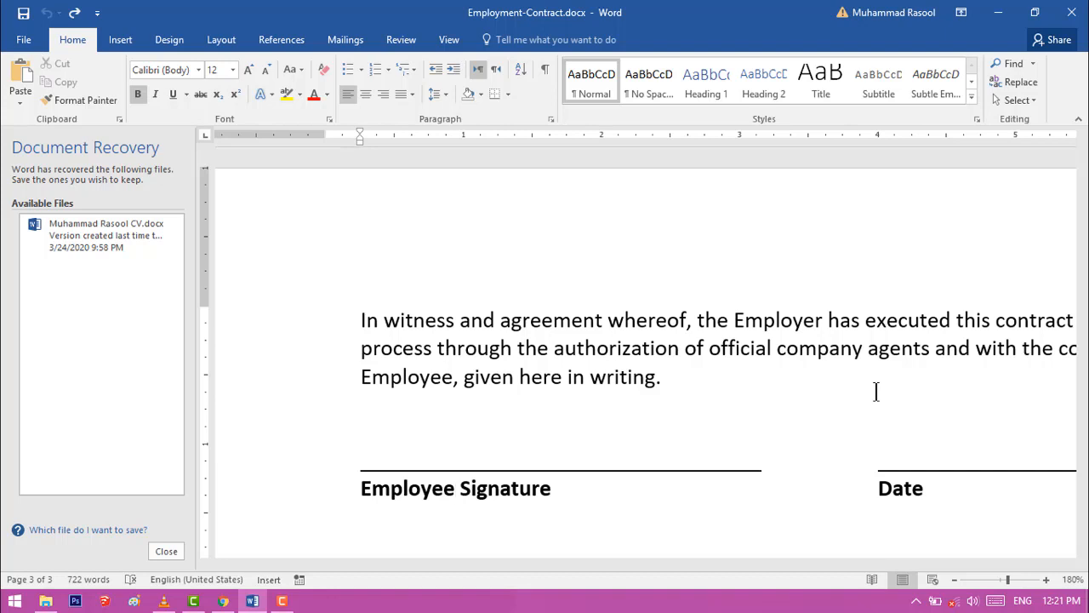
Delete the characters right after "Employee" in the signature label, including the space and "S", and undo the deletions
key("Delete")
key("Delete")
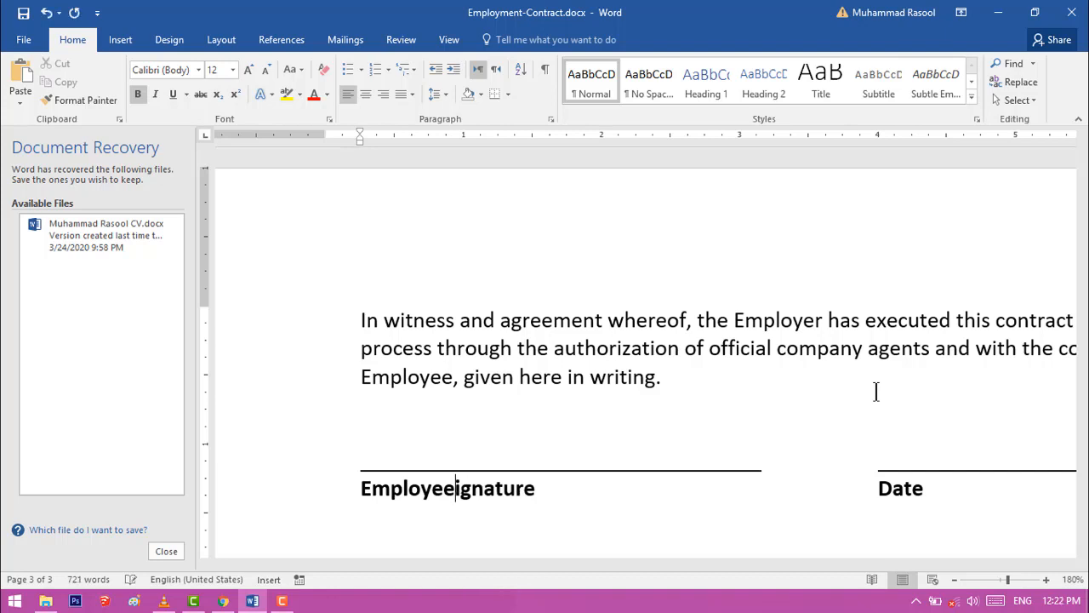
key("Delete")
key("Delete")
key("ctrl+z")
key("ctrl+z")
key("ctrl+z")
key("ctrl+z")
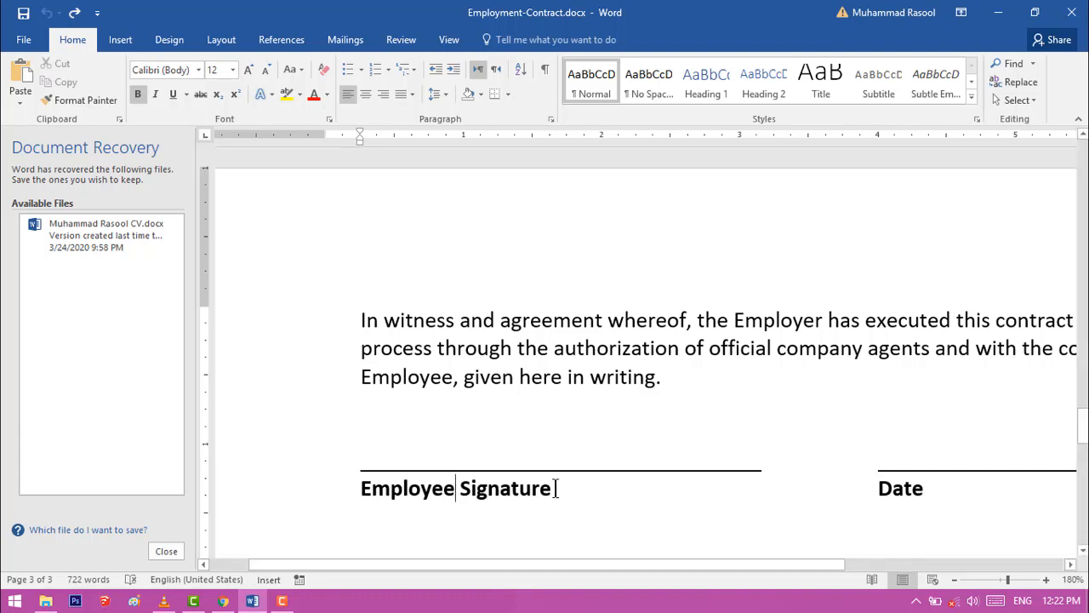
Select the whole "Employee Signature" label, delete it, and undo the deletion
left_click_drag(557, 488, 387, 473)
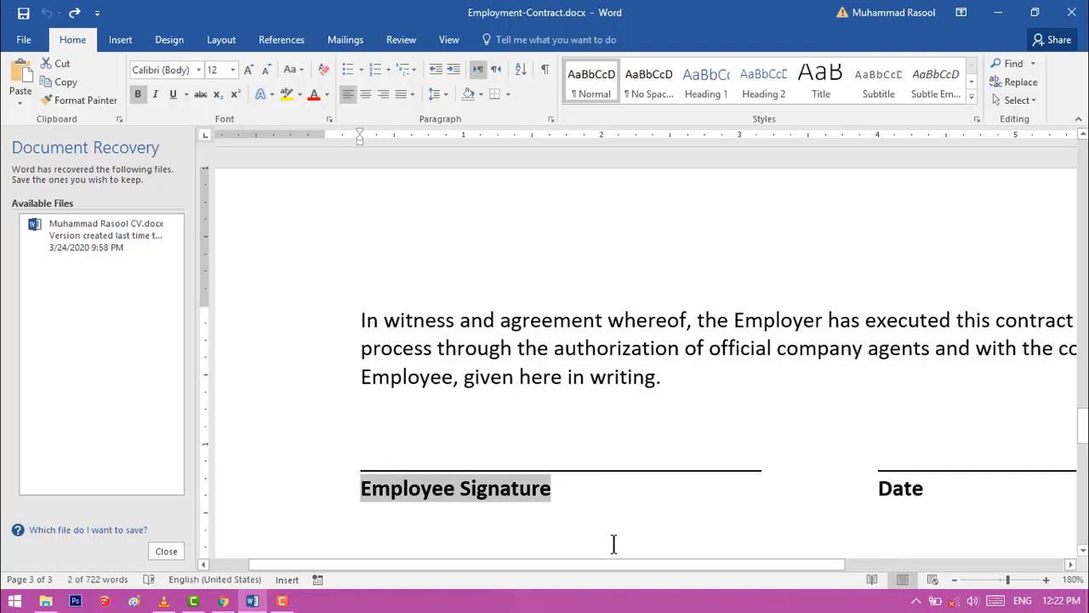
key("Delete")
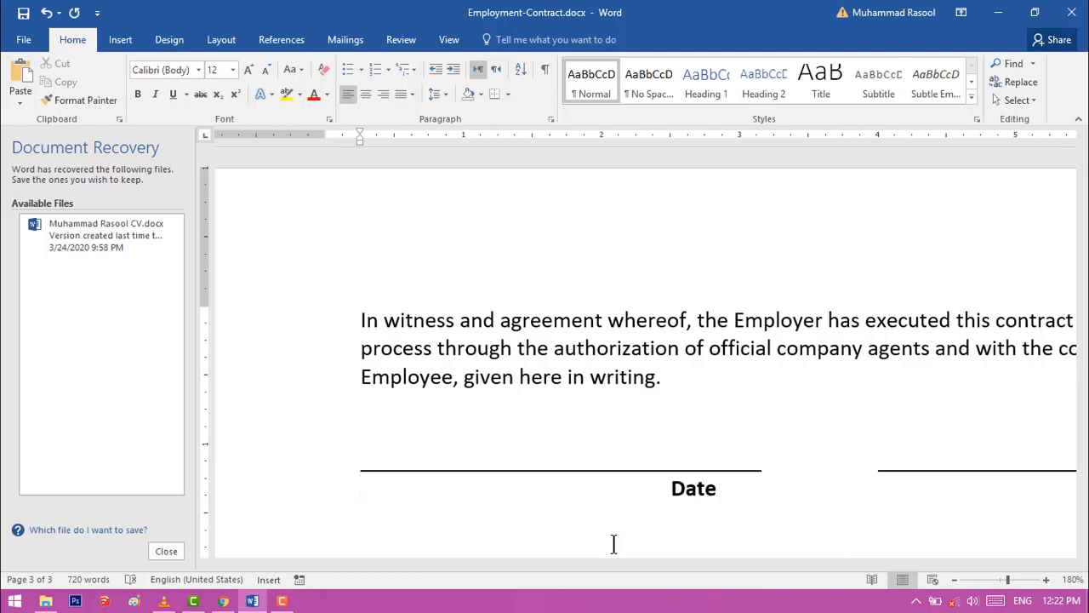
key("ctrl+z")
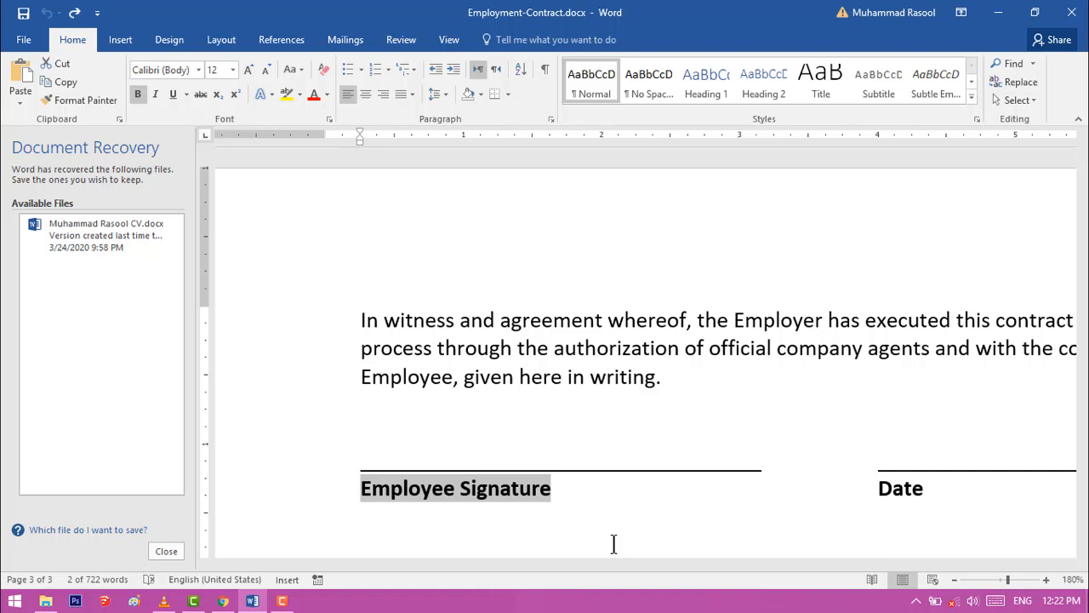
Delete the "Employee Signature" label again and practise undoing and redoing that deletion, ending with the label restored
key("Delete")
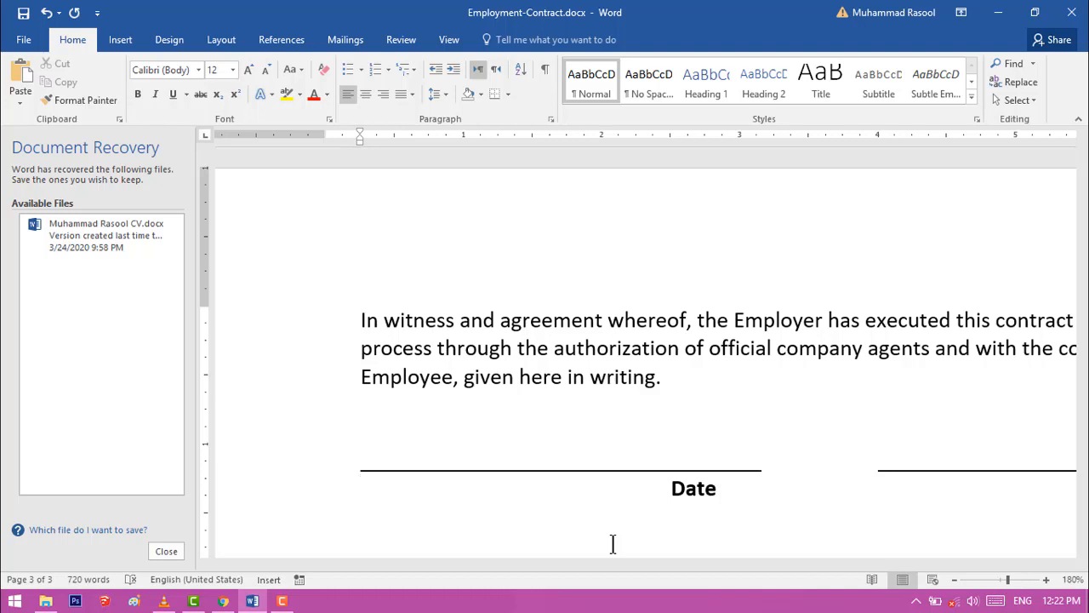
left_click(44, 19)
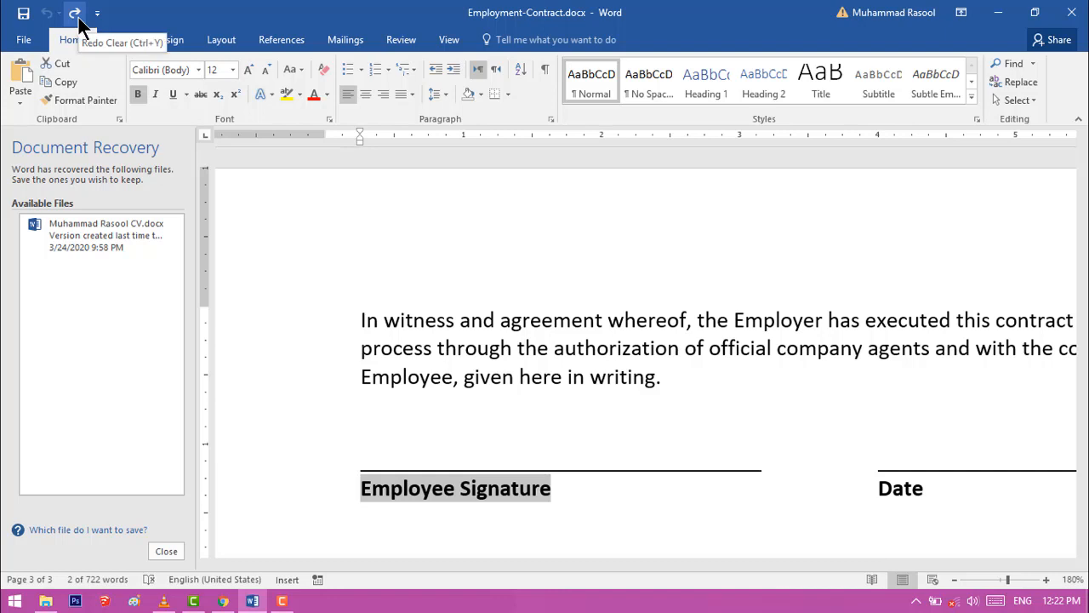
left_click(75, 15)
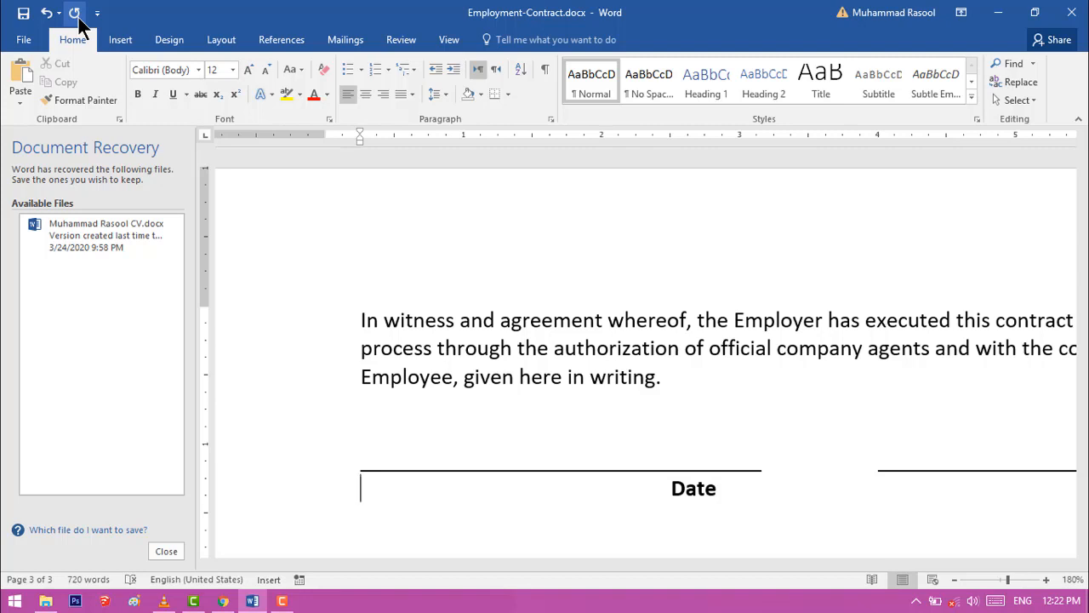
key("ctrl+z")
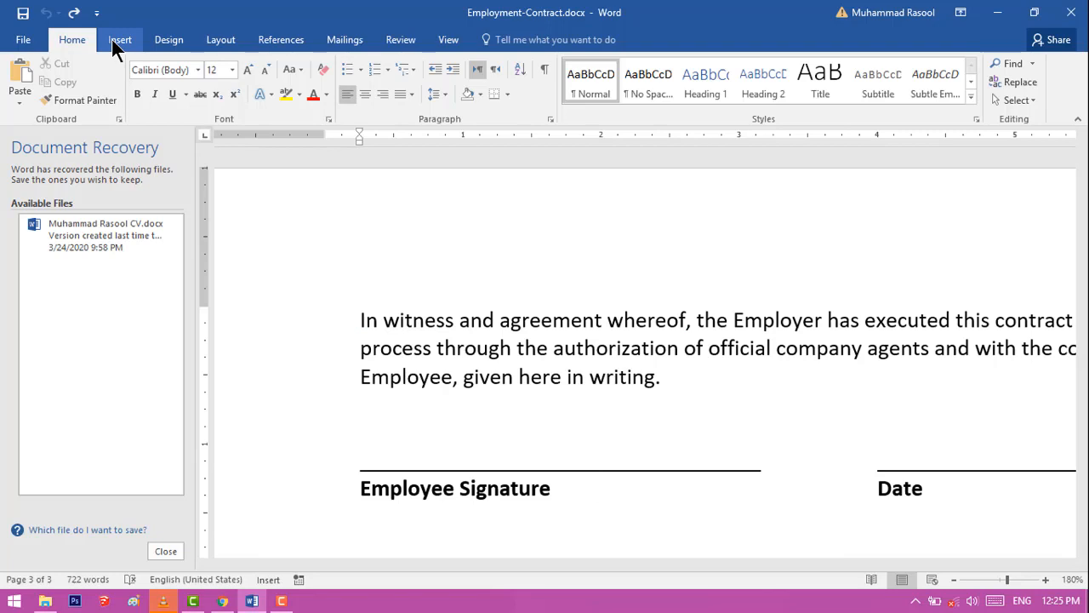
Enter "abouta" and a line break in the space after the Employee Signature label to test AutoCorrect
left_click(117, 43)
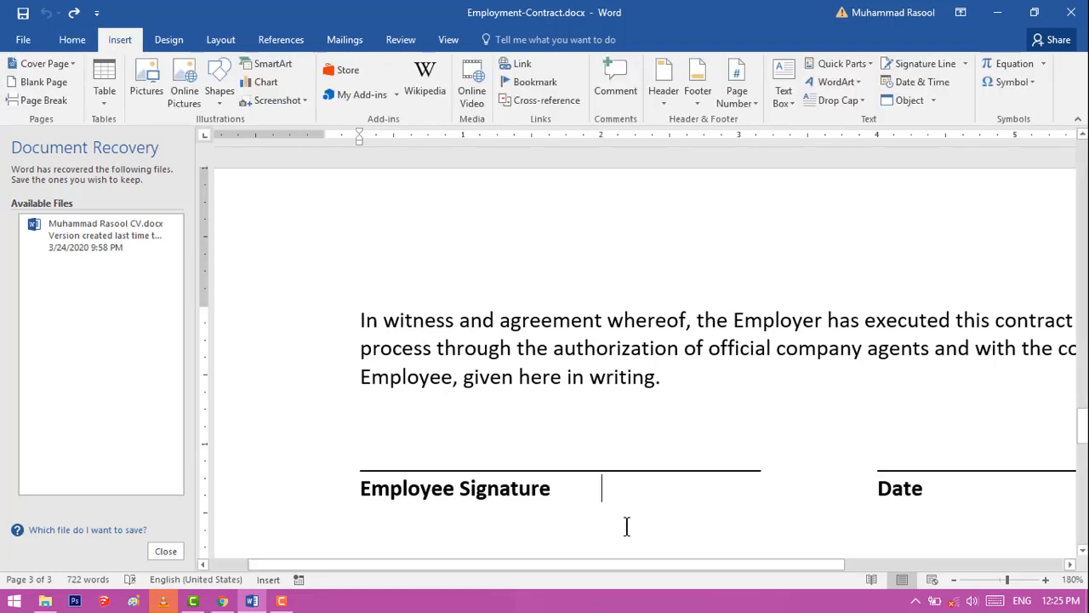
type("ab")
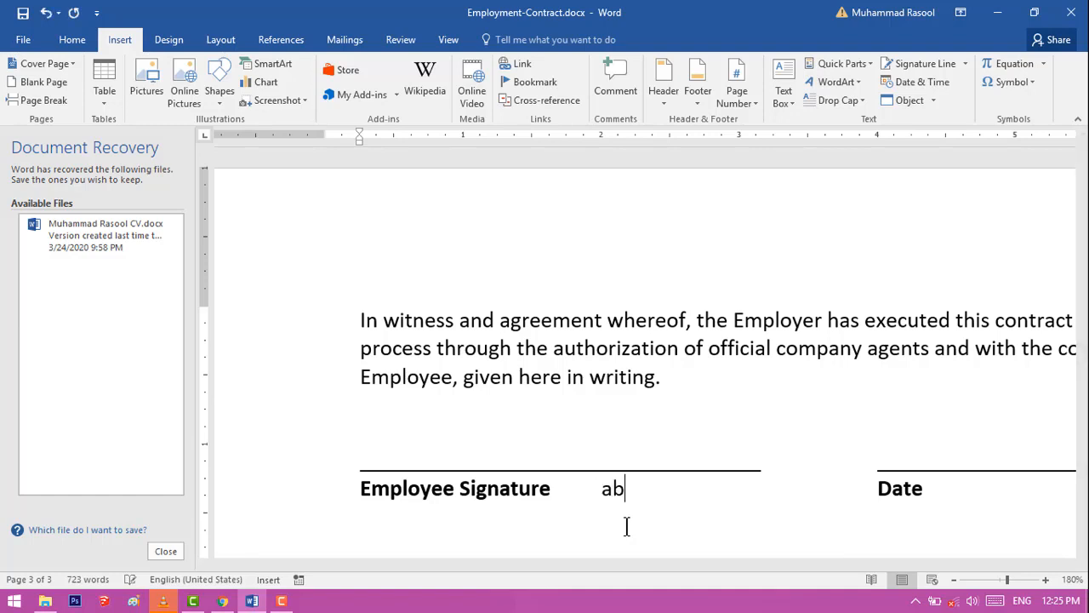
type("bout")
key("BackSpace")
key("BackSpace")
key("BackSpace")
key("BackSpace")
key("BackSpace")
key("BackSpace")
type("abouta")
key("Return")
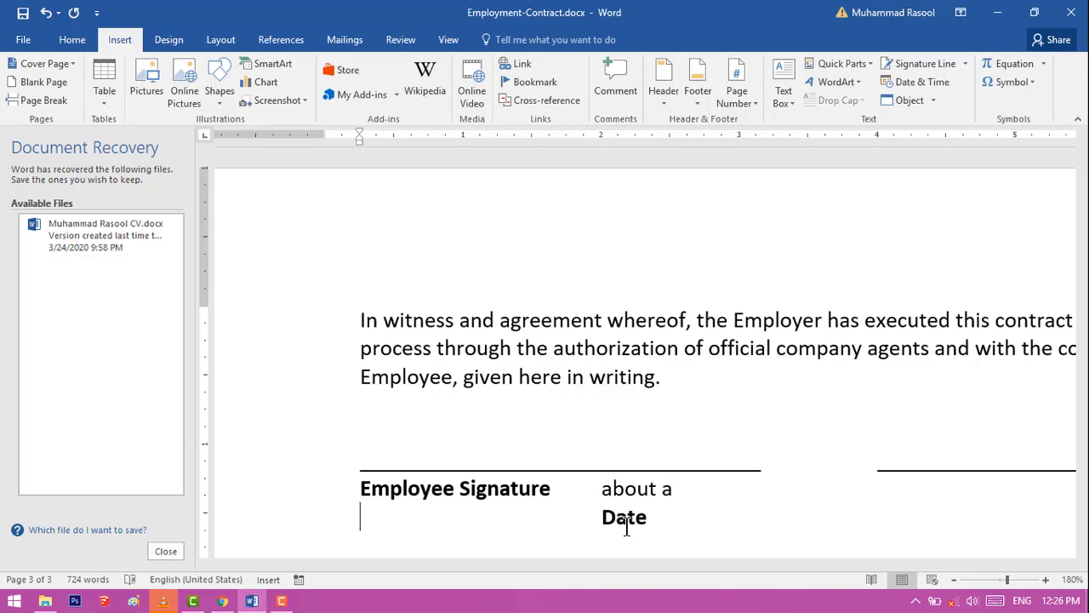
Erase the AutoCorrect test text and the line break after the Employee Signature label
key("BackSpace")
key("BackSpace")
key("BackSpace")
key("BackSpace")
key("BackSpace")
key("BackSpace")
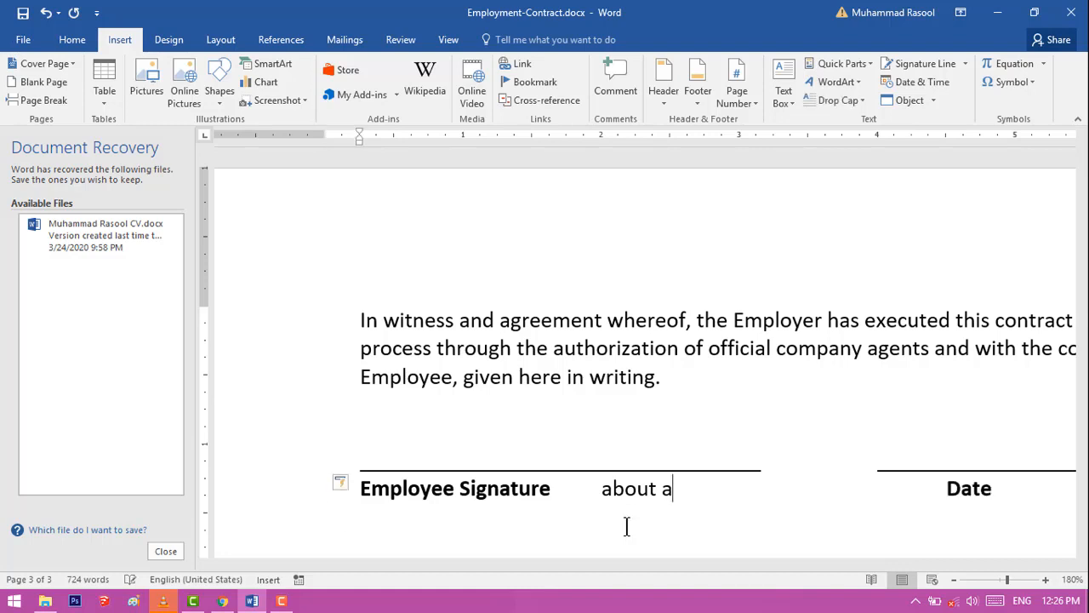
key("BackSpace")
key("BackSpace")
key("BackSpace")
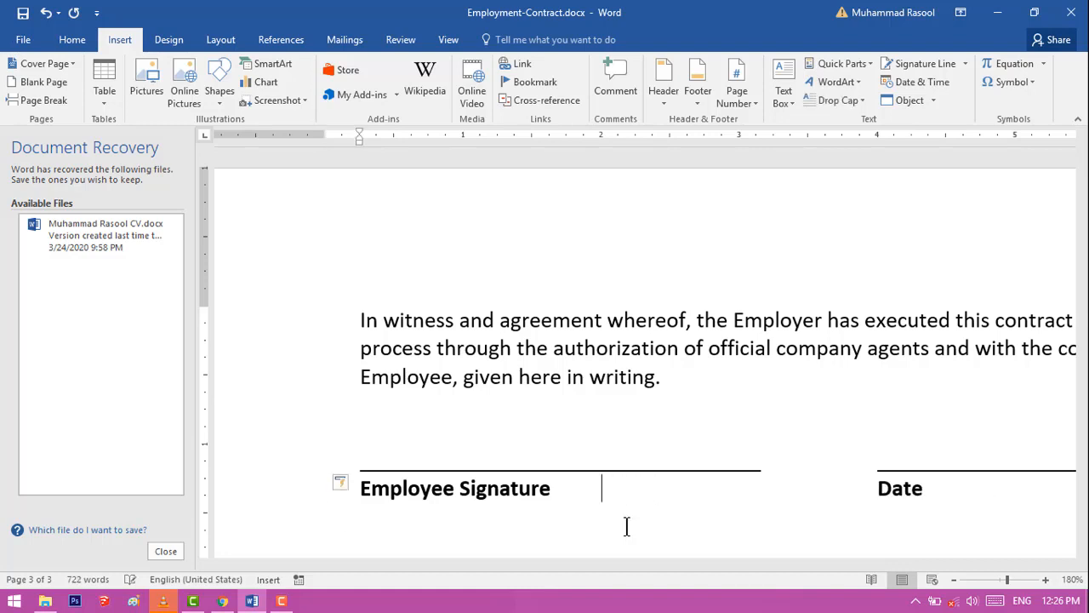
Open the AutoCorrect settings from the Symbol dialog and choose plain text for the replacement
left_click(1032, 80)
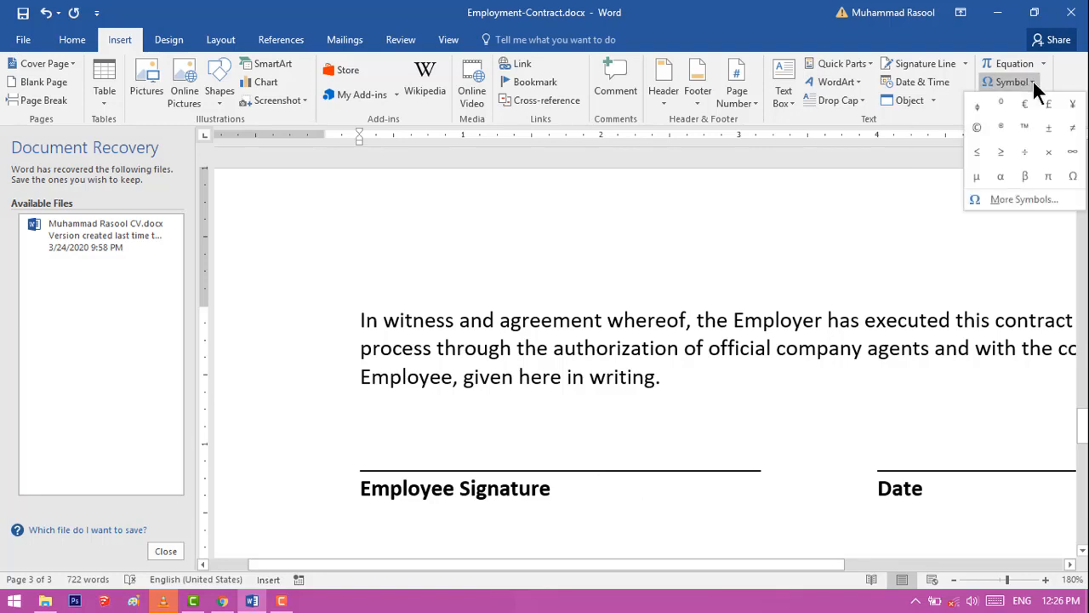
left_click(1029, 202)
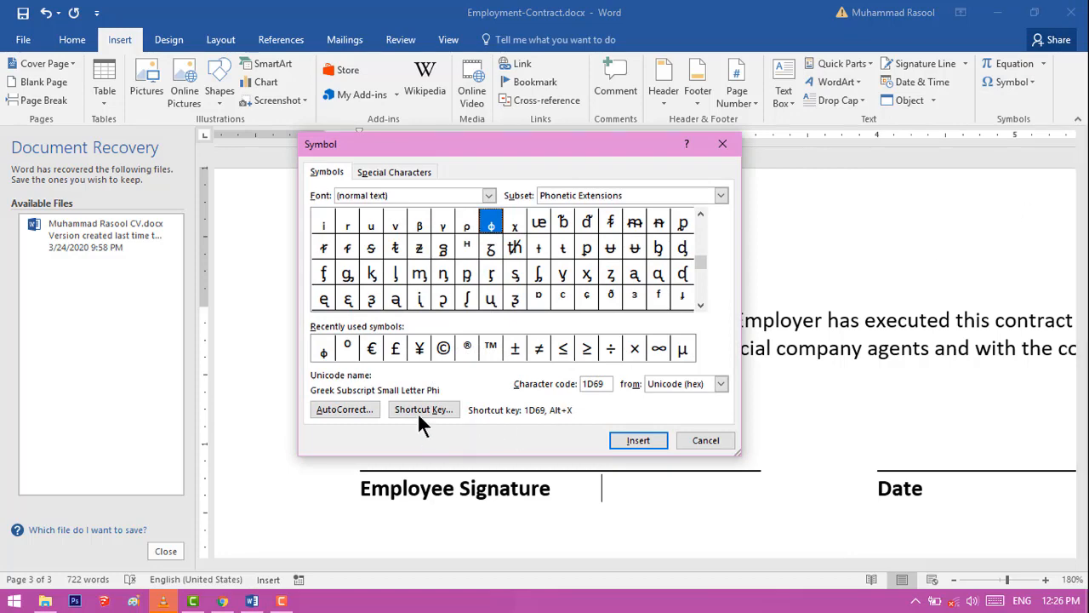
left_click(357, 409)
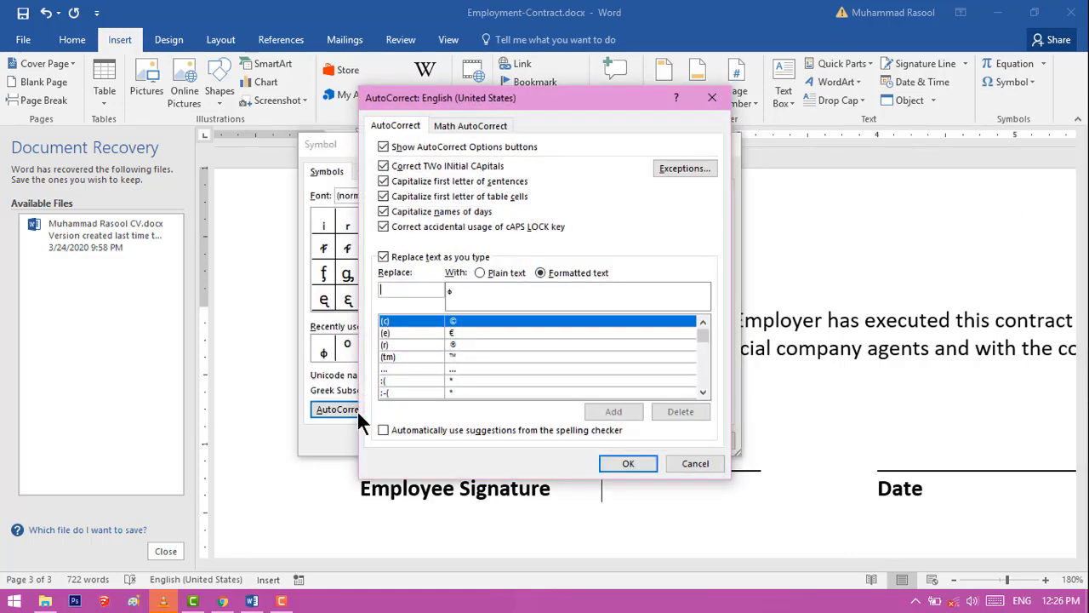
left_click(479, 273)
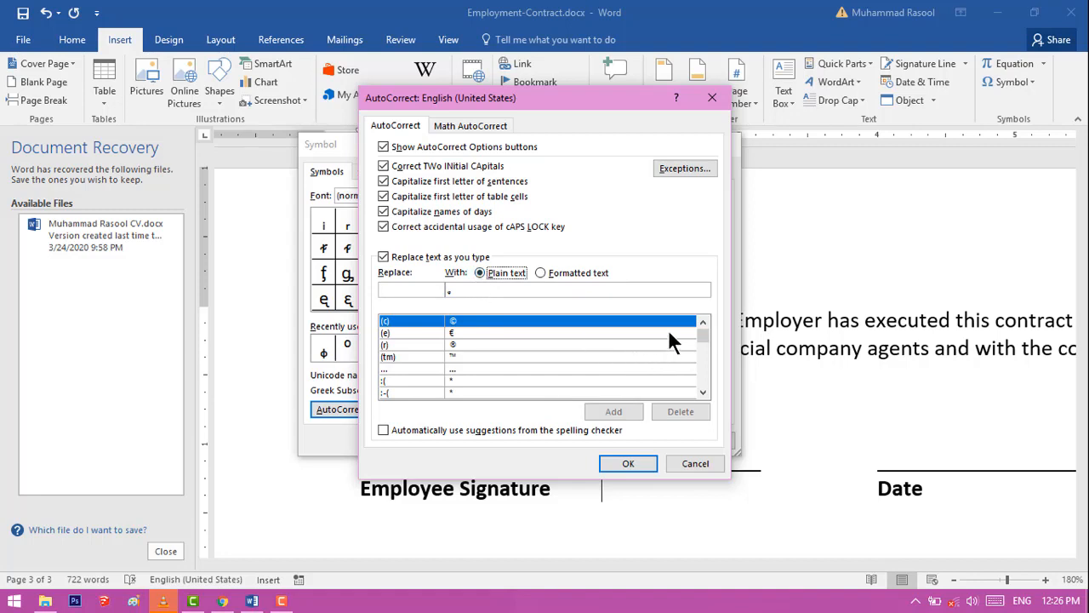
Add an AutoCorrect entry that expands an abbreviated first name to its full spelling, and close the dialogs
type("Mo")
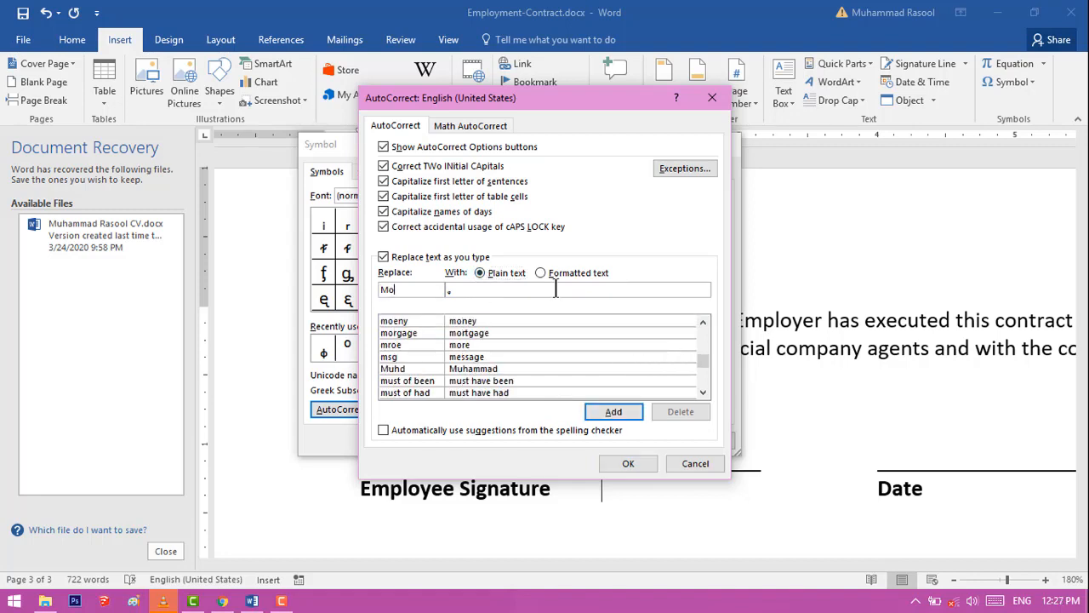
type("hd")
left_click(528, 291)
key("BackSpace")
type("Mu")
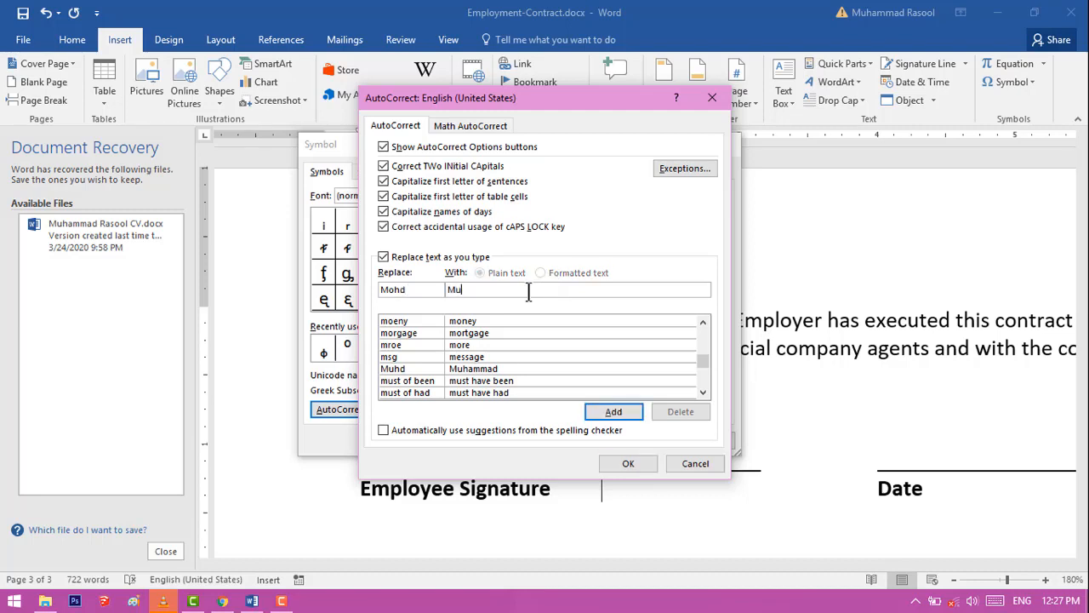
type("hammad")
left_click(613, 412)
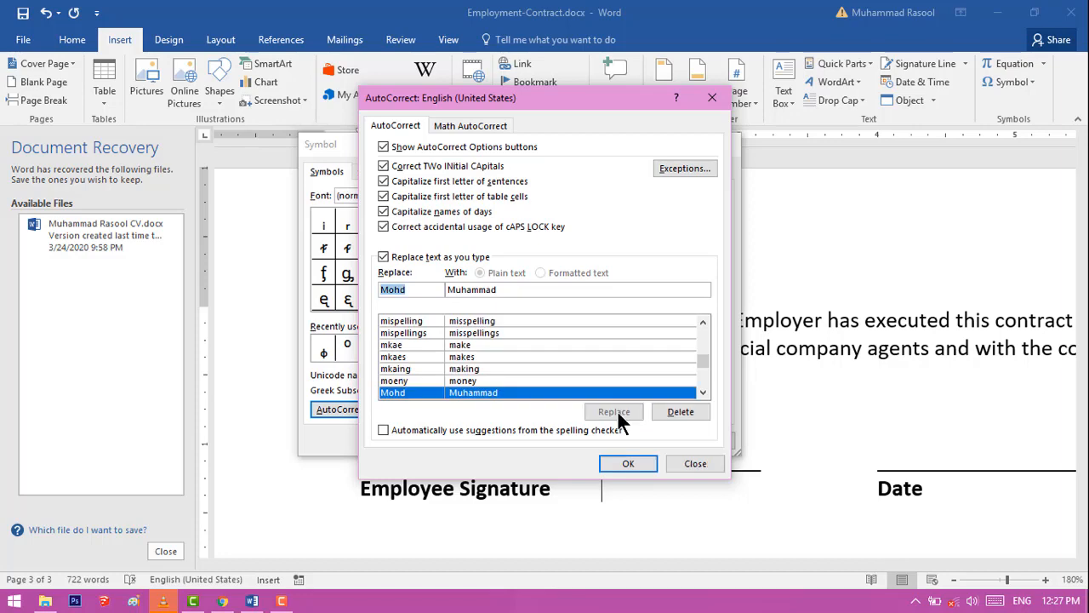
left_click(627, 467)
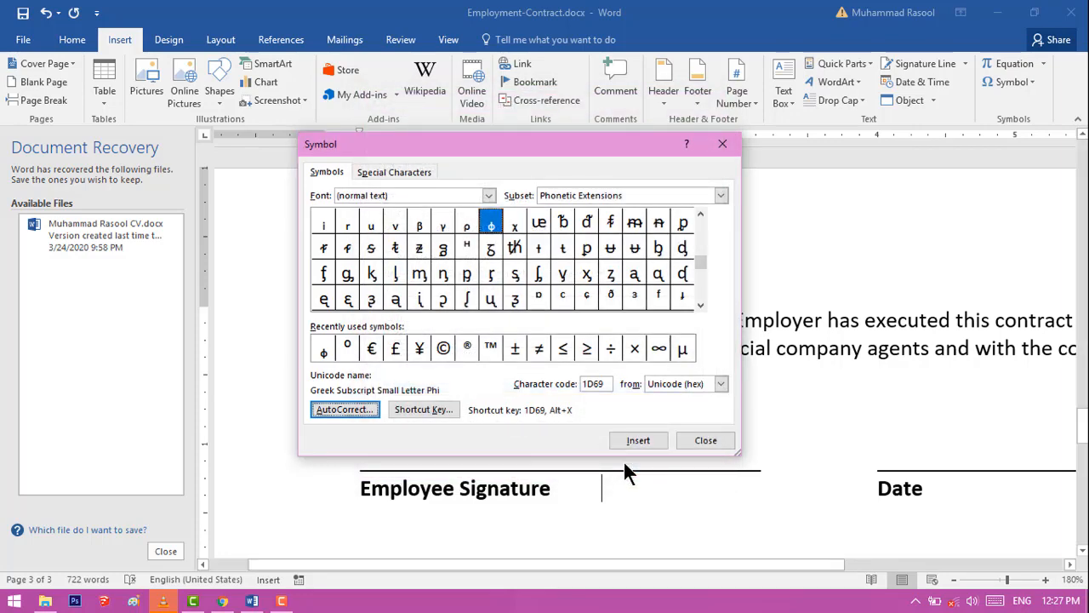
left_click(705, 441)
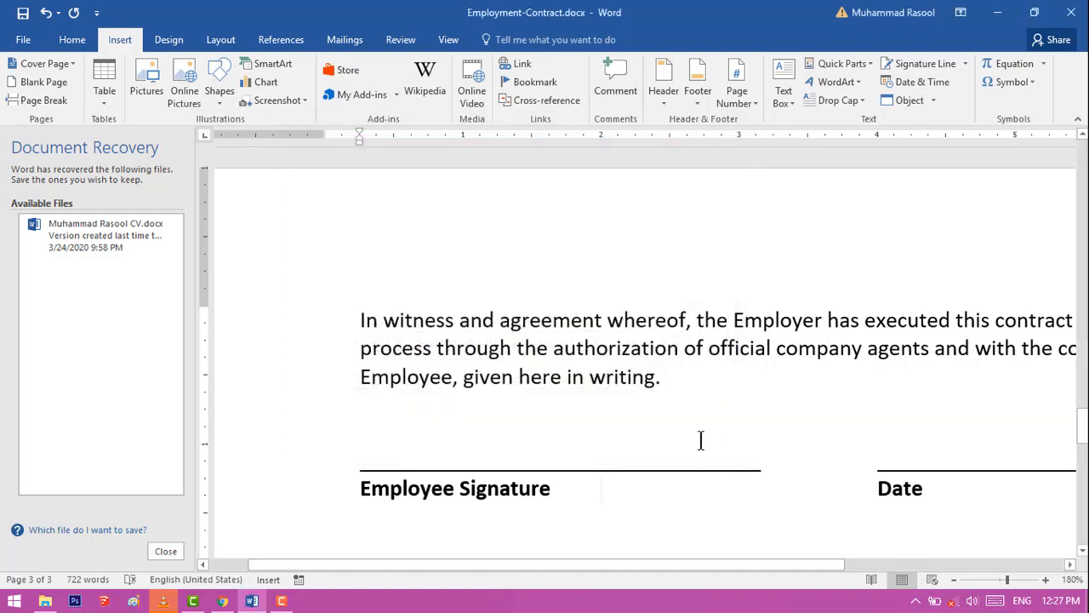
Test the new AutoCorrect entry by entering the abbreviated name after the Employee Signature label, and erase the result
type("Mohd")
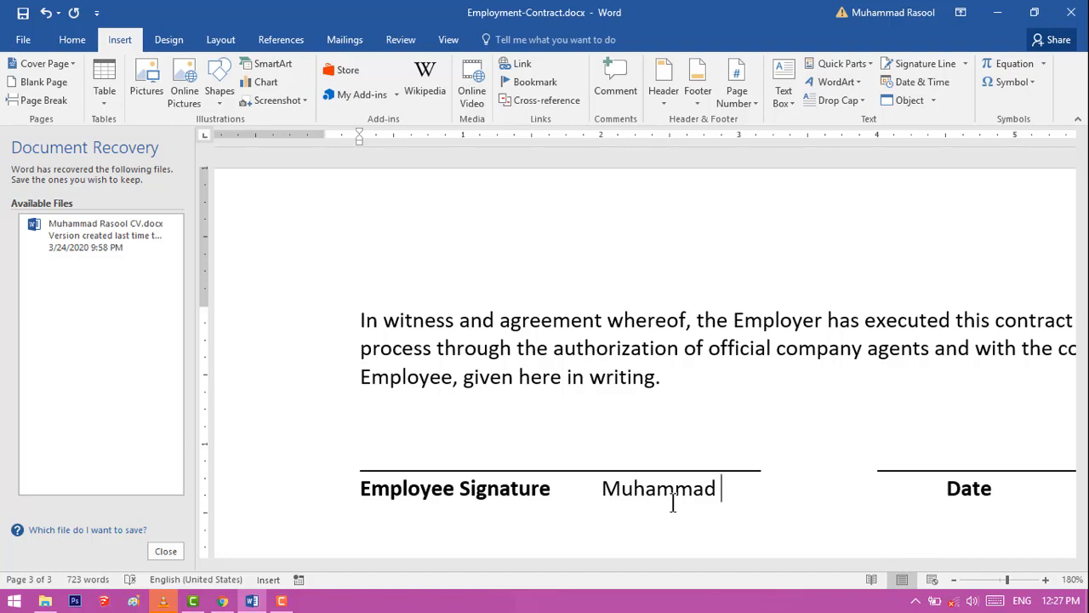
key("BackSpace")
key("BackSpace")
key("BackSpace")
key("BackSpace")
key("BackSpace")
key("BackSpace")
key("BackSpace")
key("BackSpace")
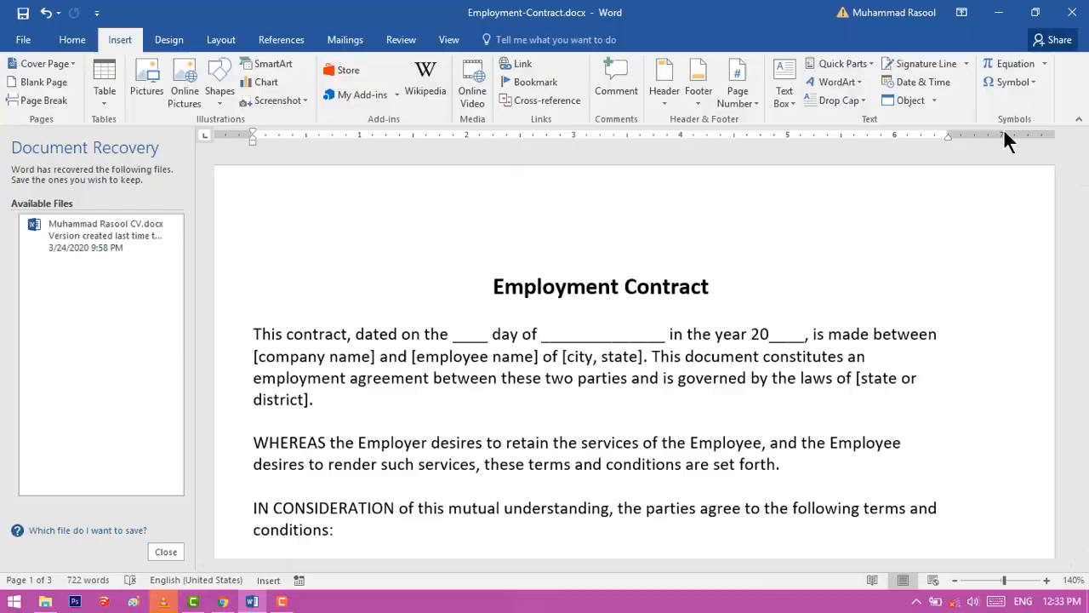
Open Find and search the contract for "you"
left_click(76, 42)
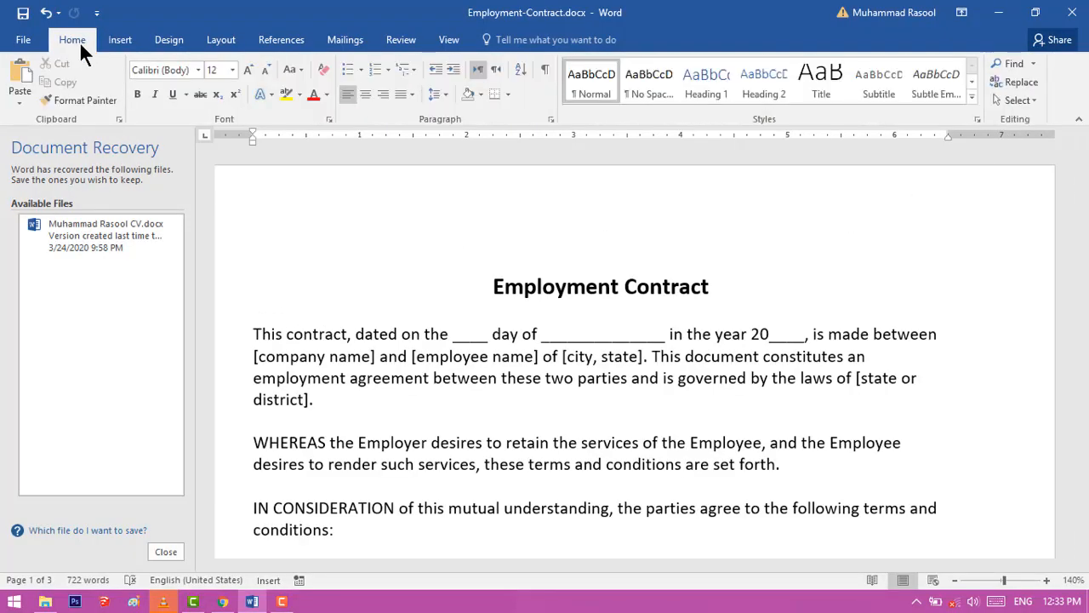
left_click(1018, 63)
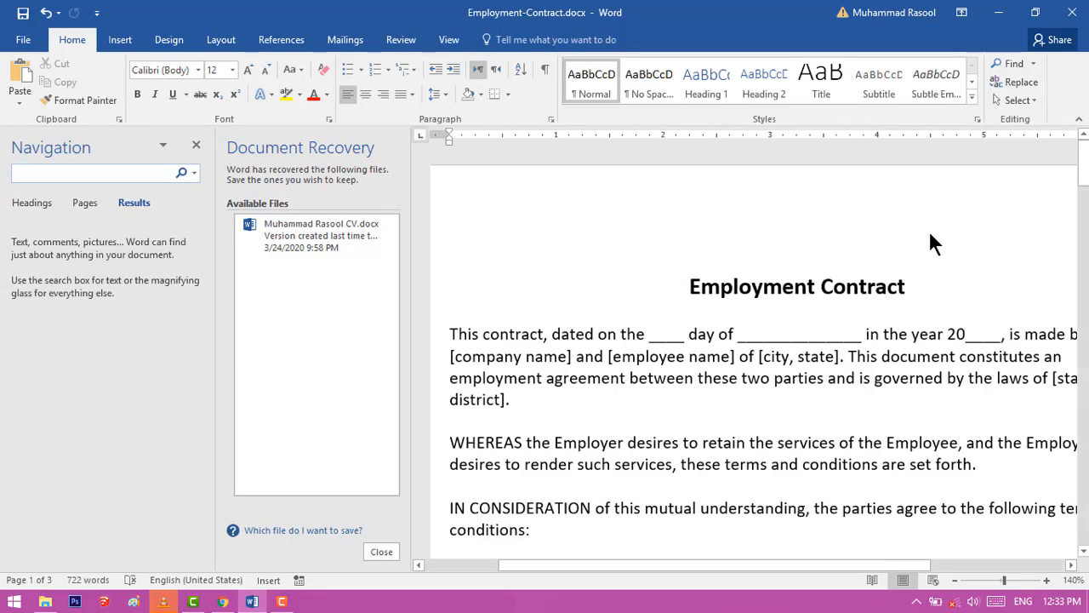
type("you")
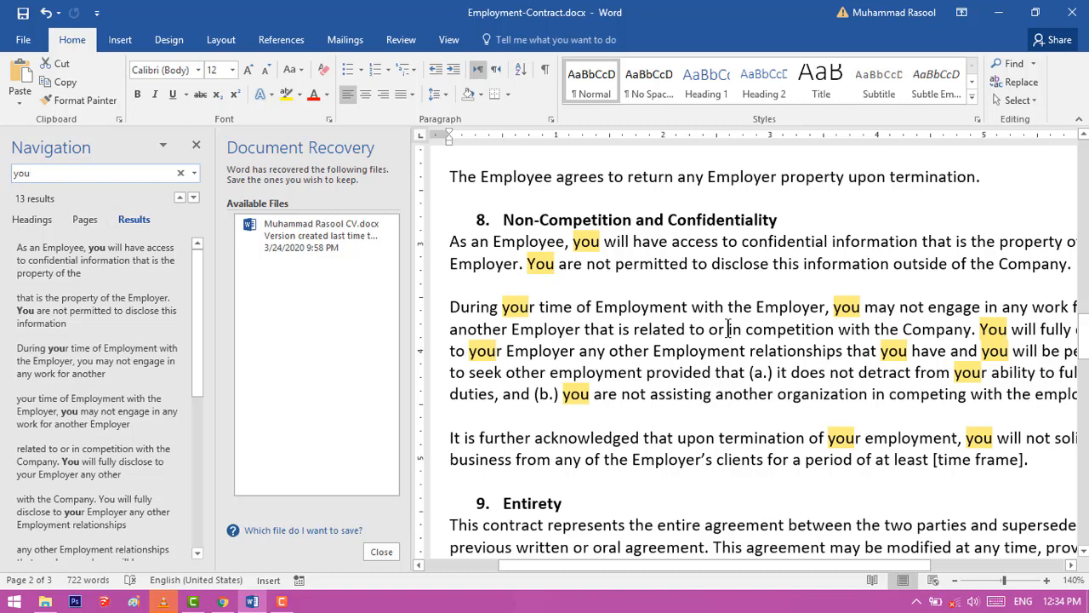
Change the search term to "name" and go through its matches up to the one in Legal Authorization
key("BackSpace")
key("BackSpace")
key("BackSpace")
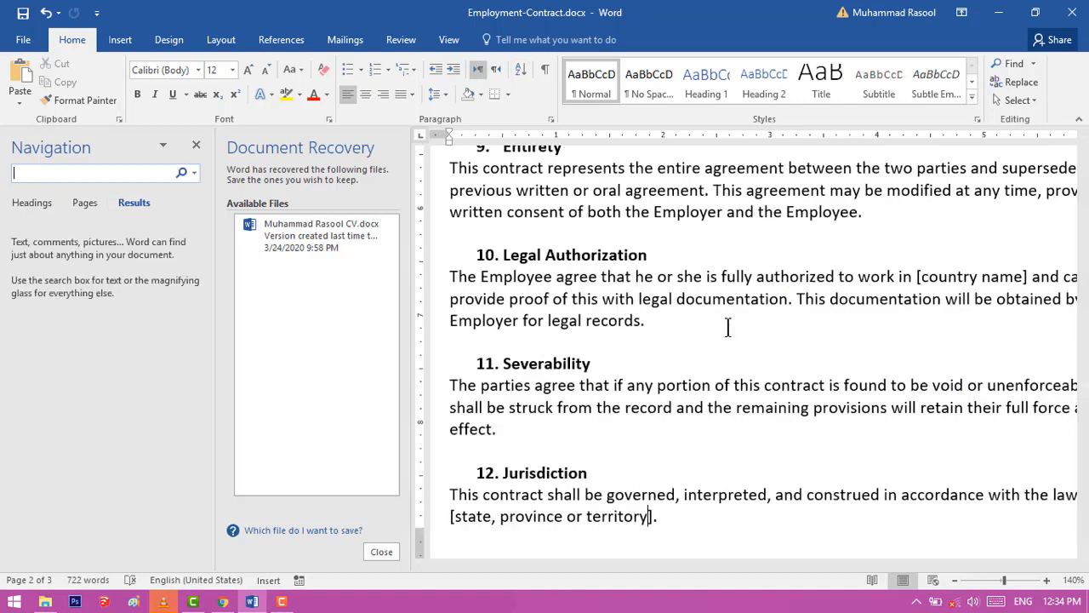
type("name")
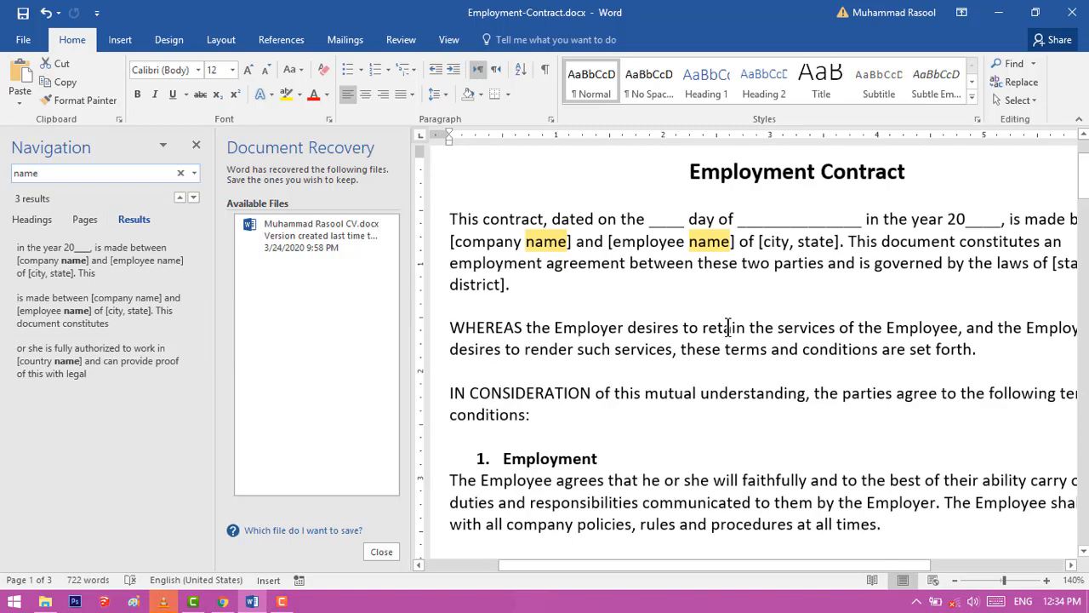
key("Return")
key("Return")
key("Return")
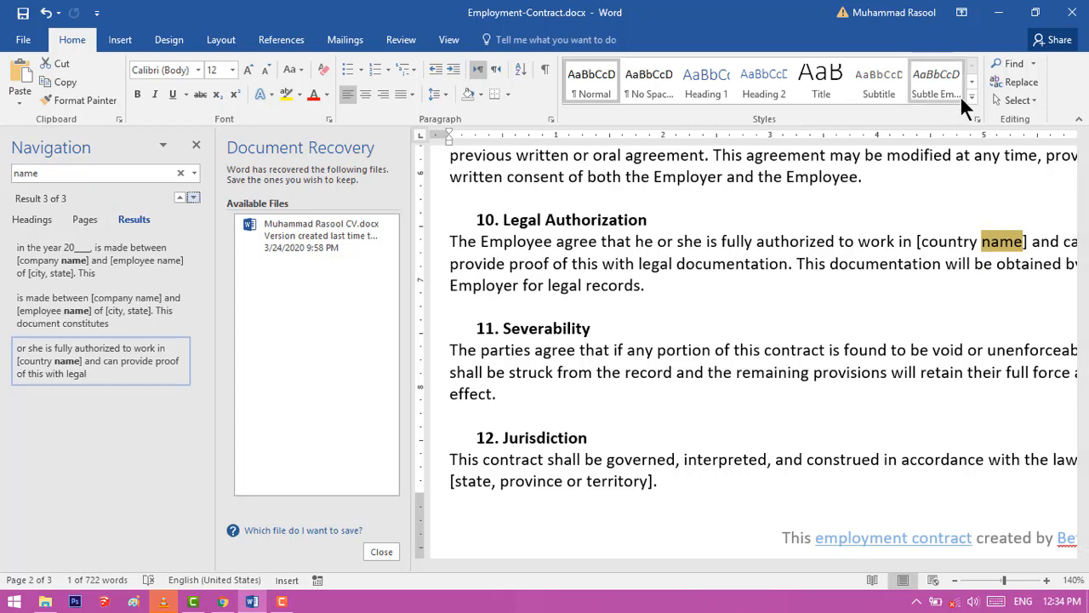
Set up a replacement of "you" with "my", search from the beginning of the document, and replace the first match
left_click(1024, 81)
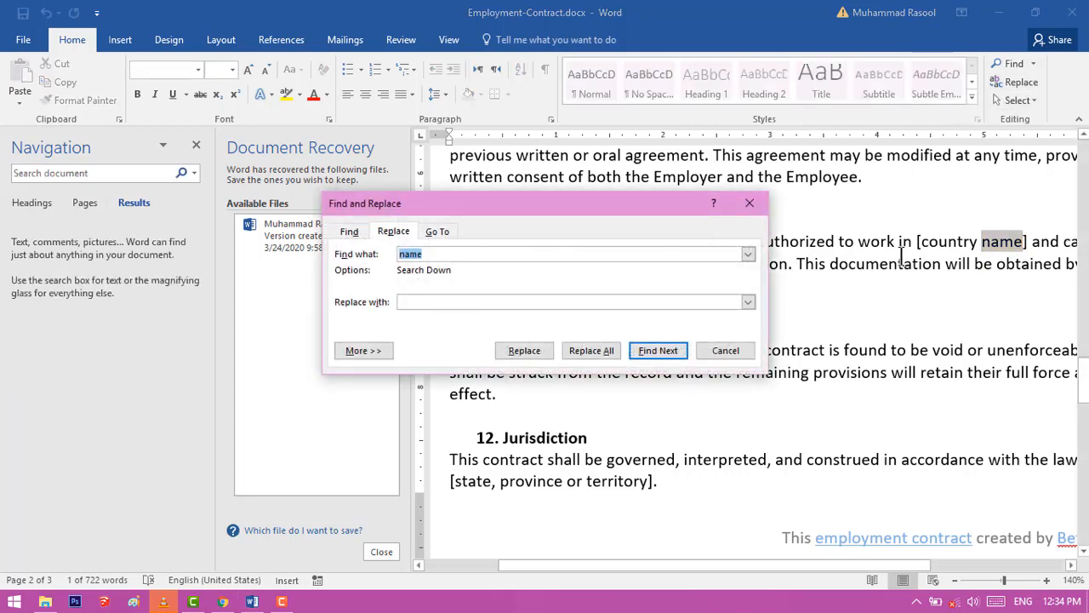
type("you")
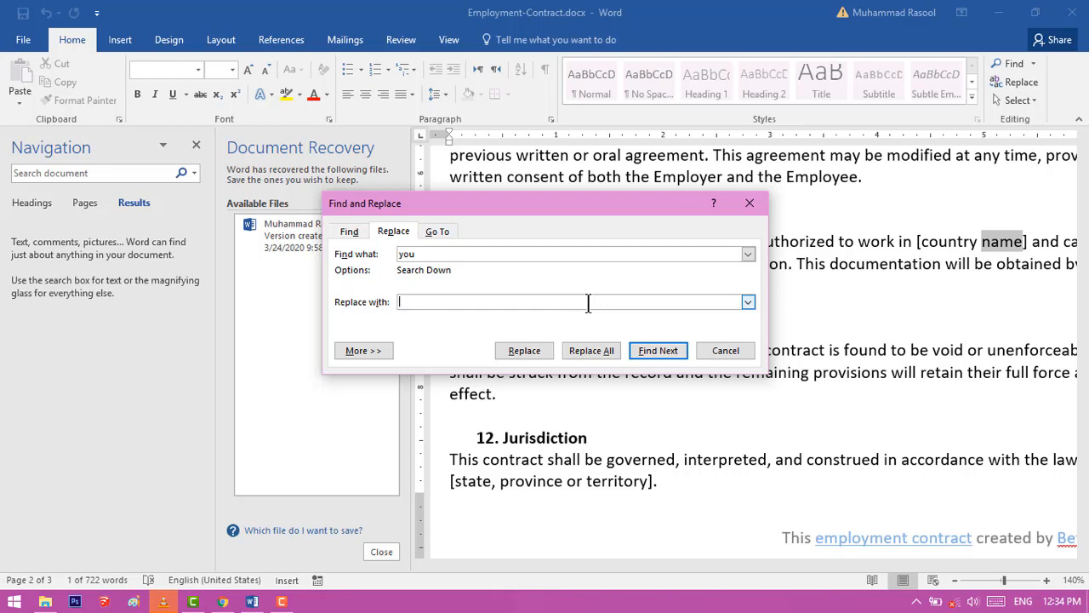
type("my")
key("Return")
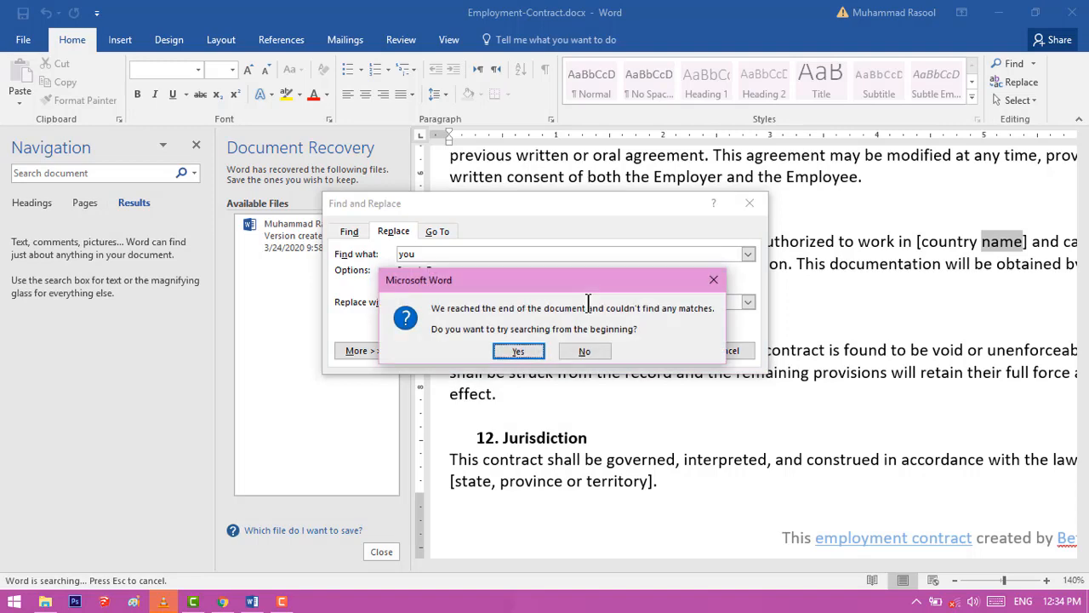
left_click(531, 353)
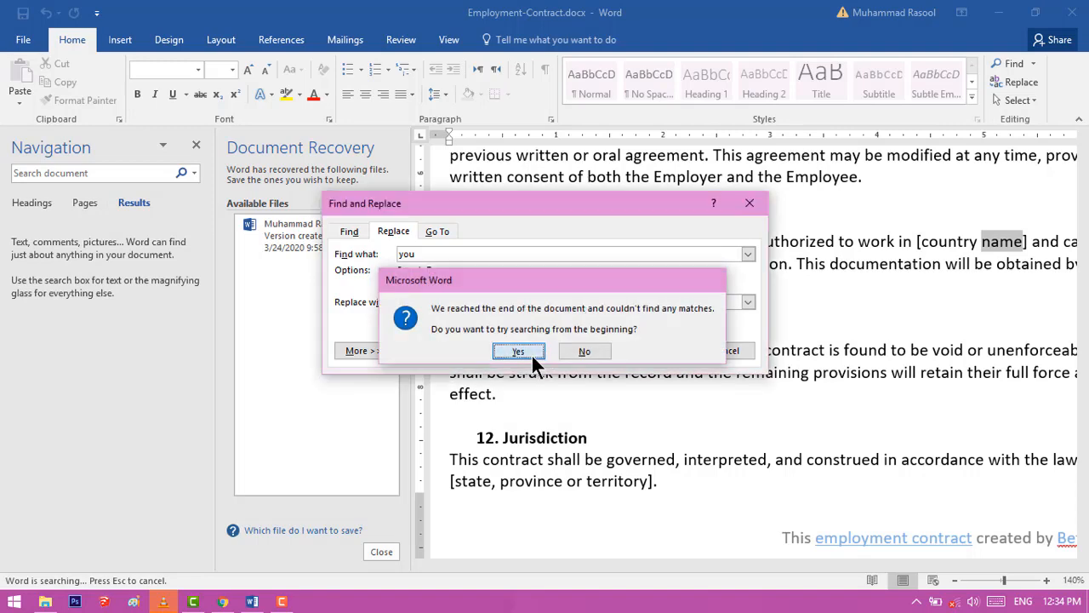
left_click(531, 353)
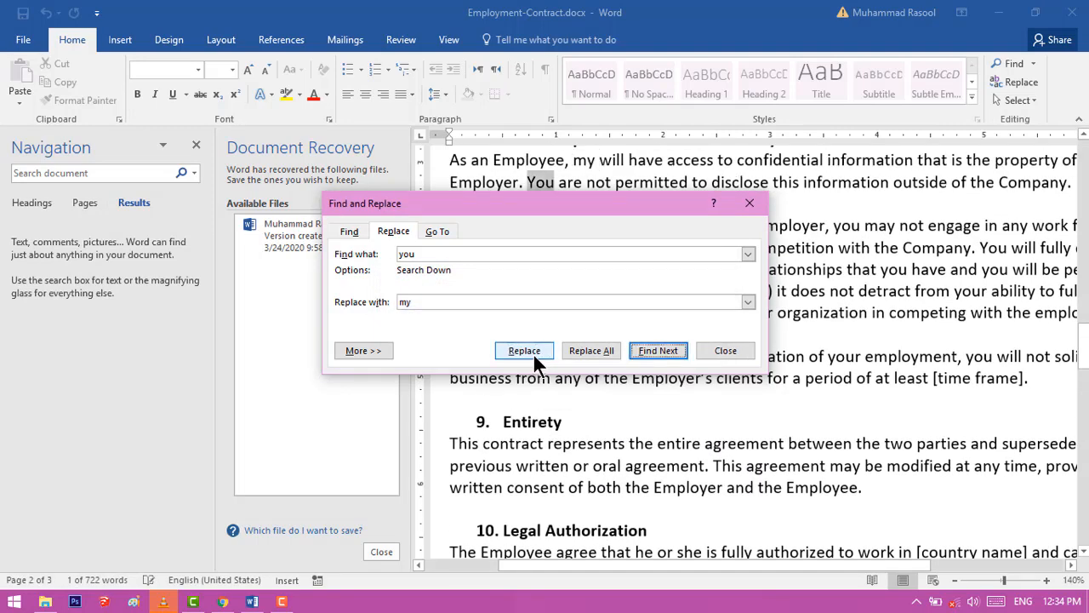
Replace all remaining occurrences of "you" with "my", continuing from the beginning of the document, and close the dialog
left_click(603, 353)
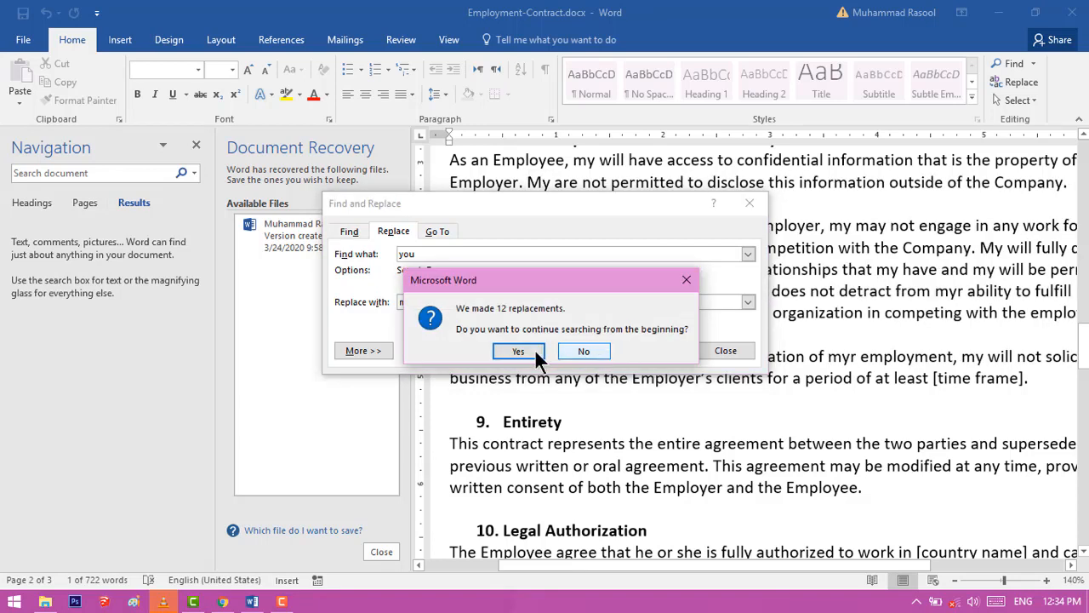
left_click(535, 349)
left_click(562, 349)
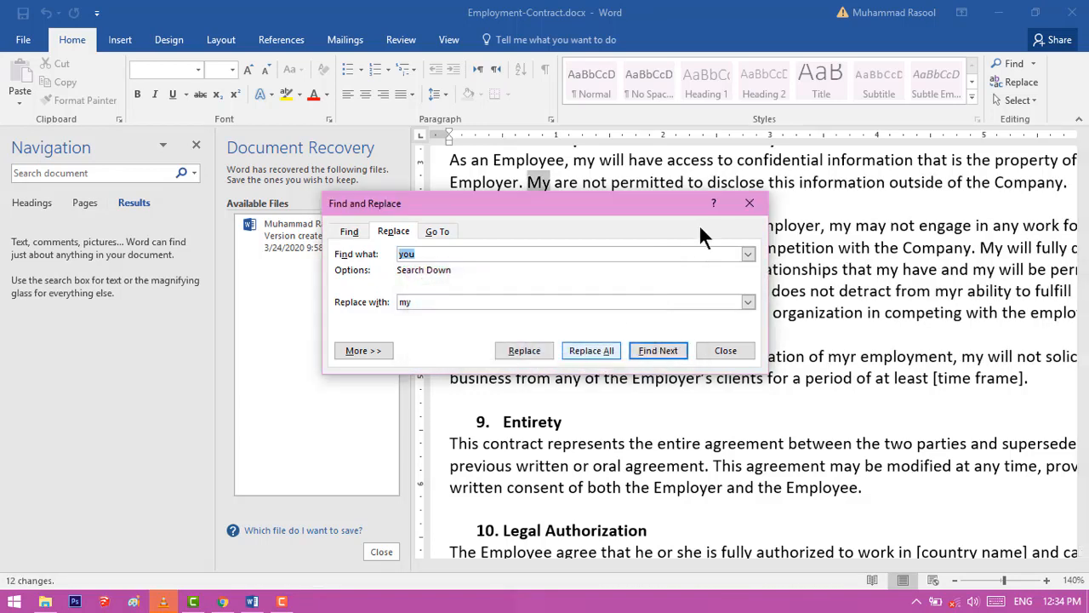
left_click(751, 201)
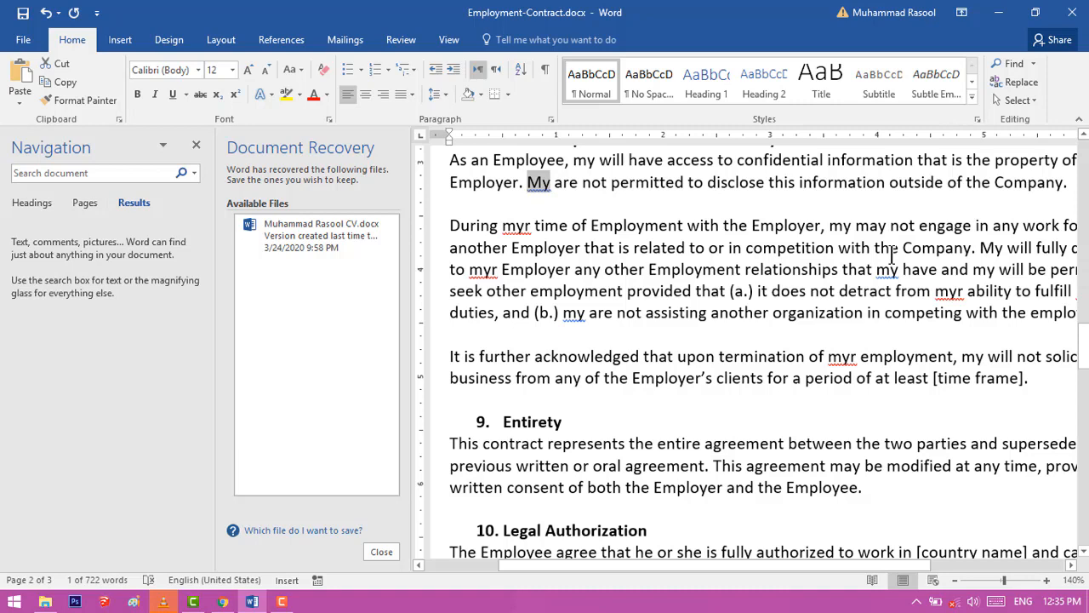
Search the contract for "my" to review the replaced words, and clear the search
type("my")
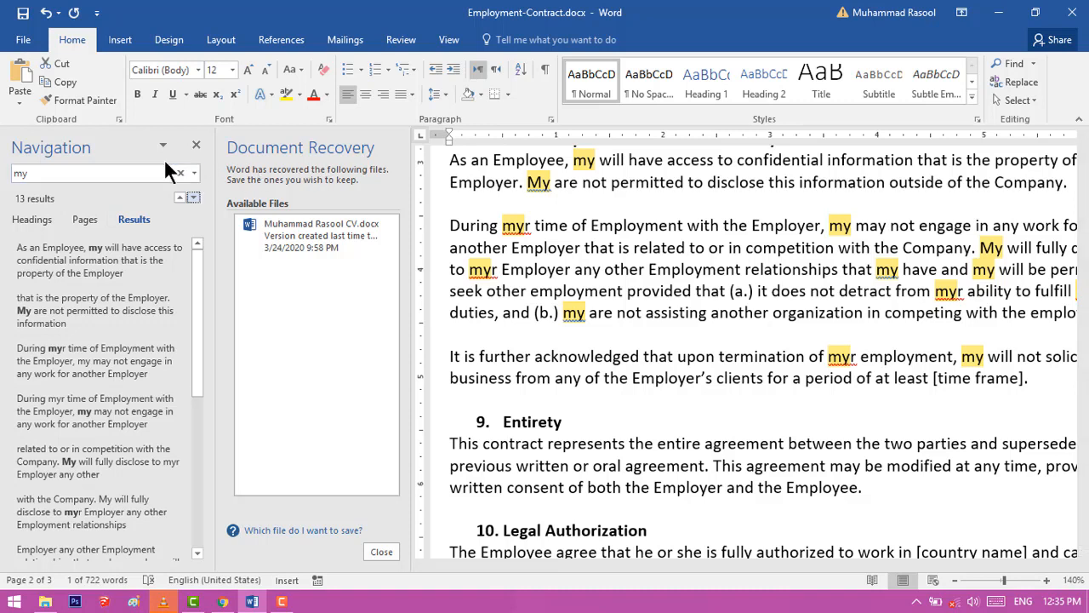
left_click(134, 175)
key("BackSpace")
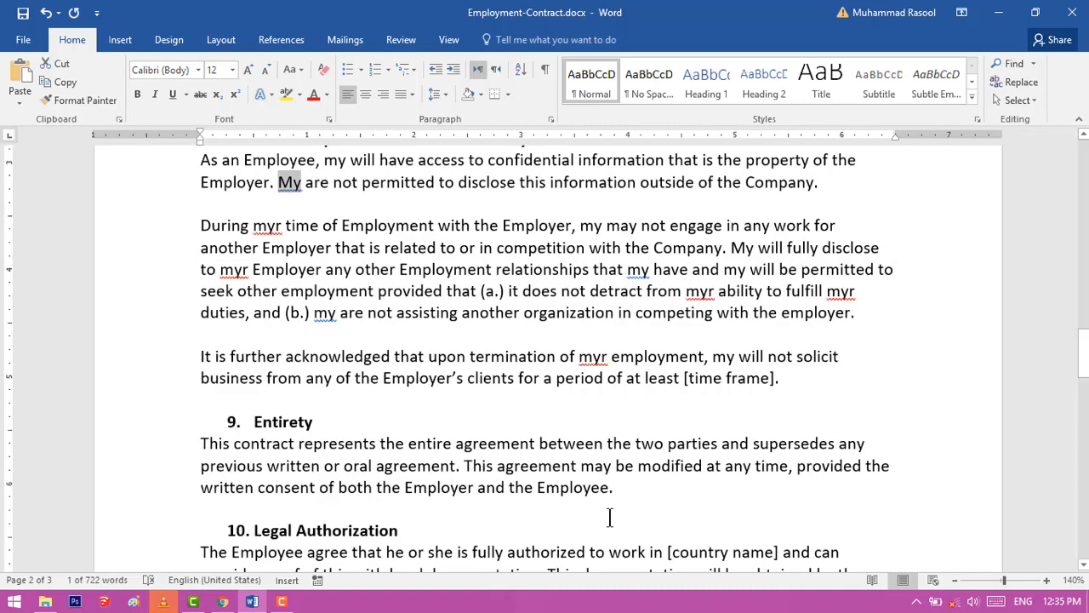
Replace every "My" with "you" throughout the contract, continuing from the beginning of the document, and close Find and Replace
key("ctrl+h")
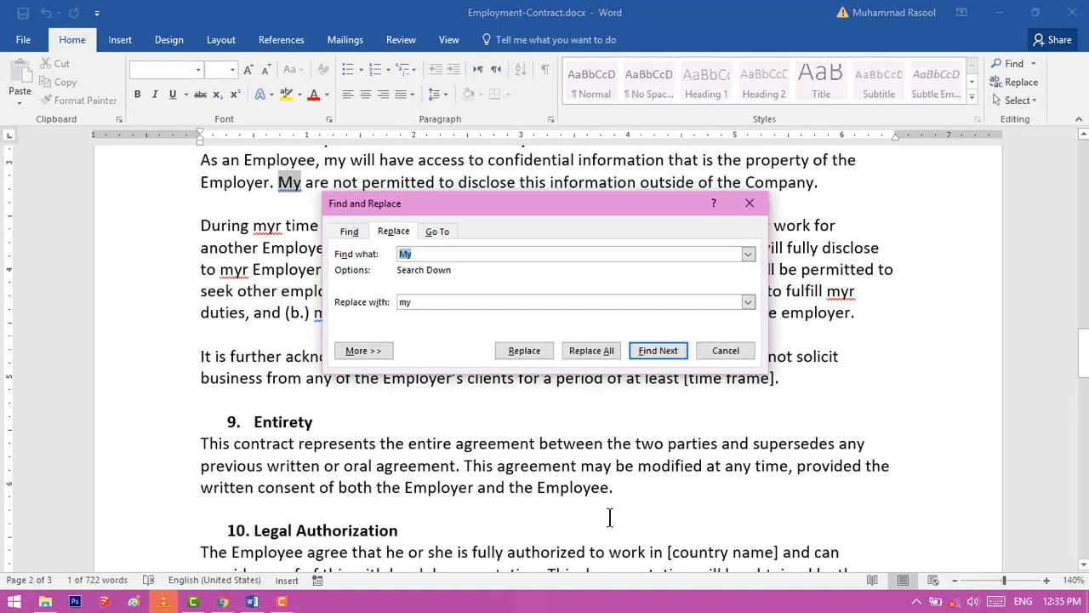
left_click(433, 302)
key("BackSpace")
key("BackSpace")
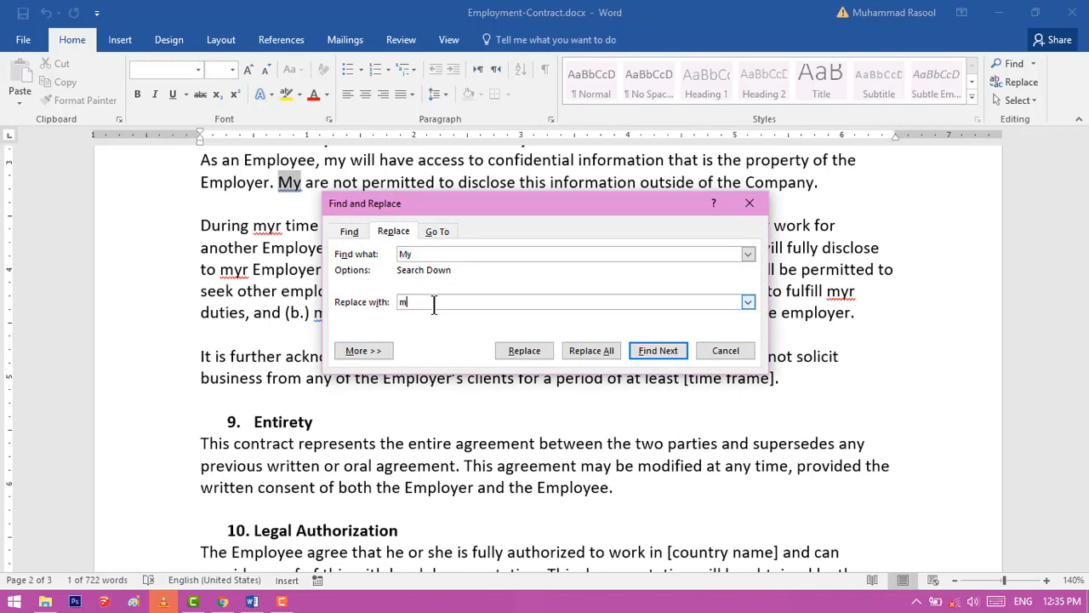
type("you")
key("Return")
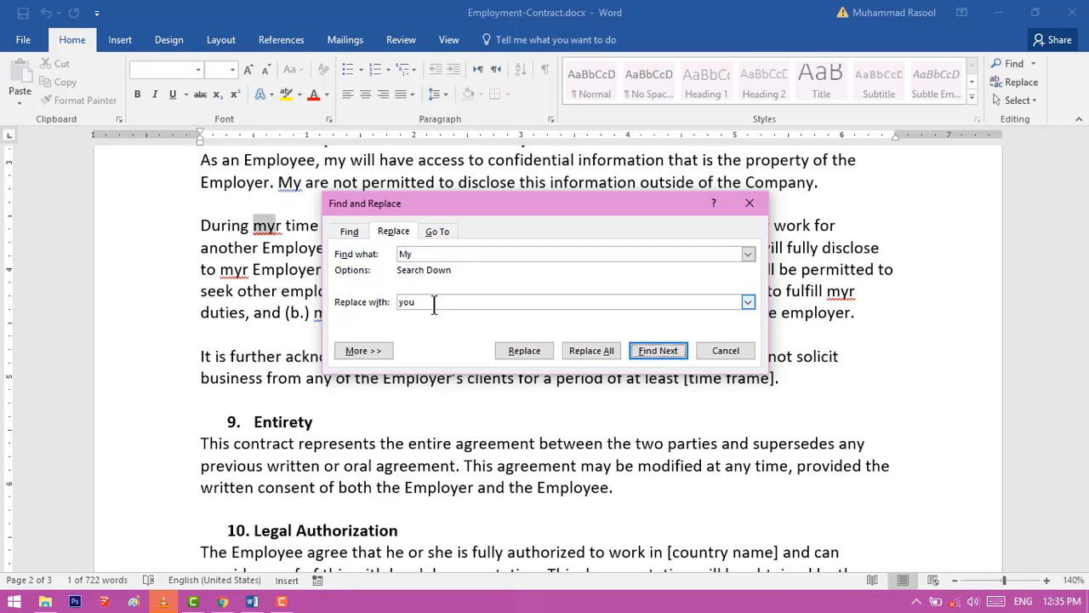
left_click(601, 353)
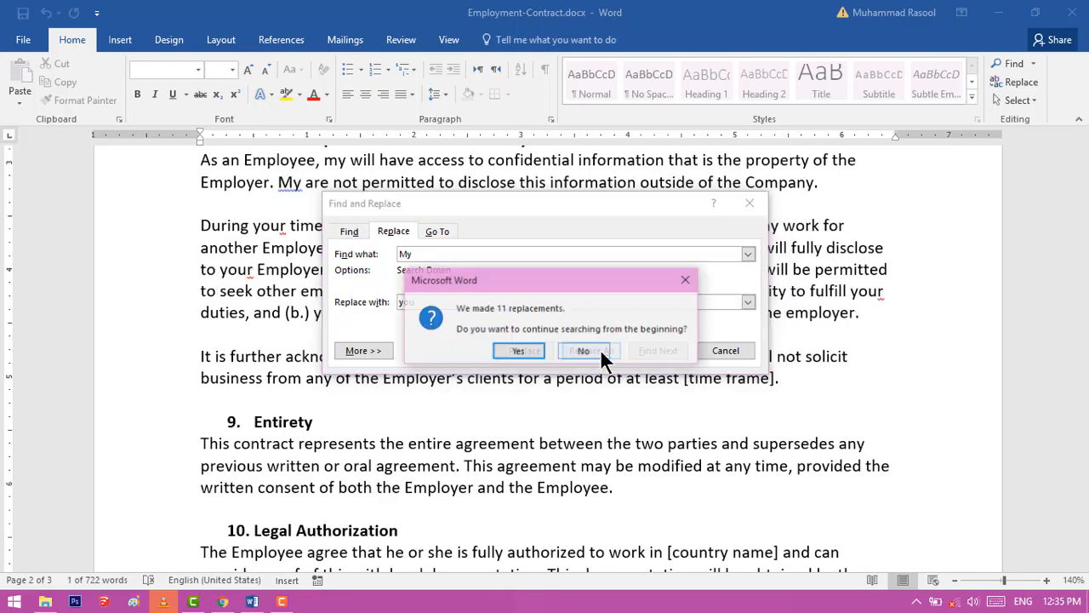
left_click(515, 351)
left_click(553, 348)
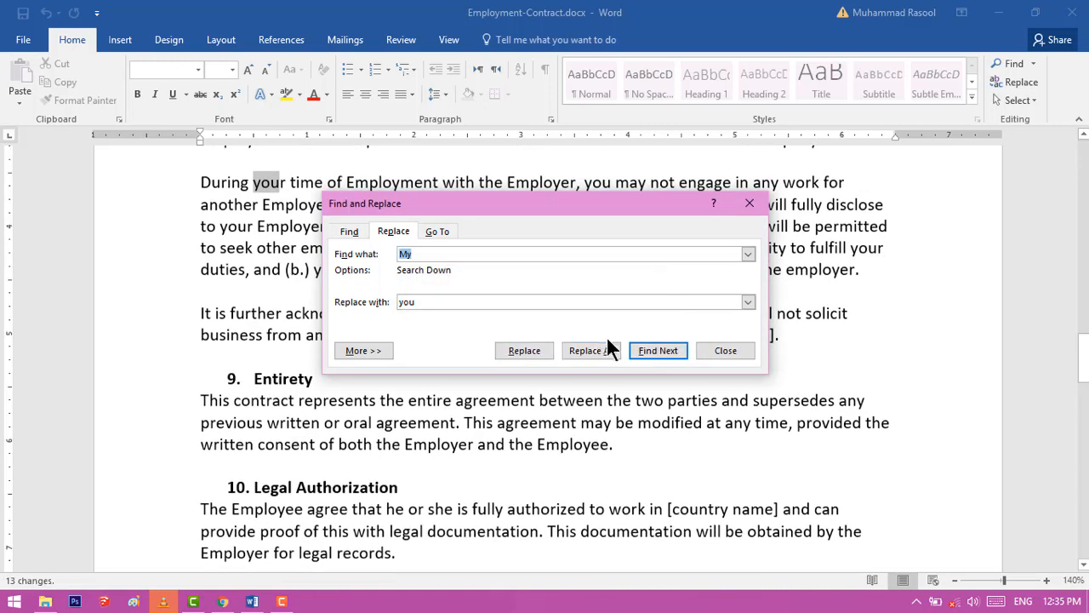
left_click(755, 206)
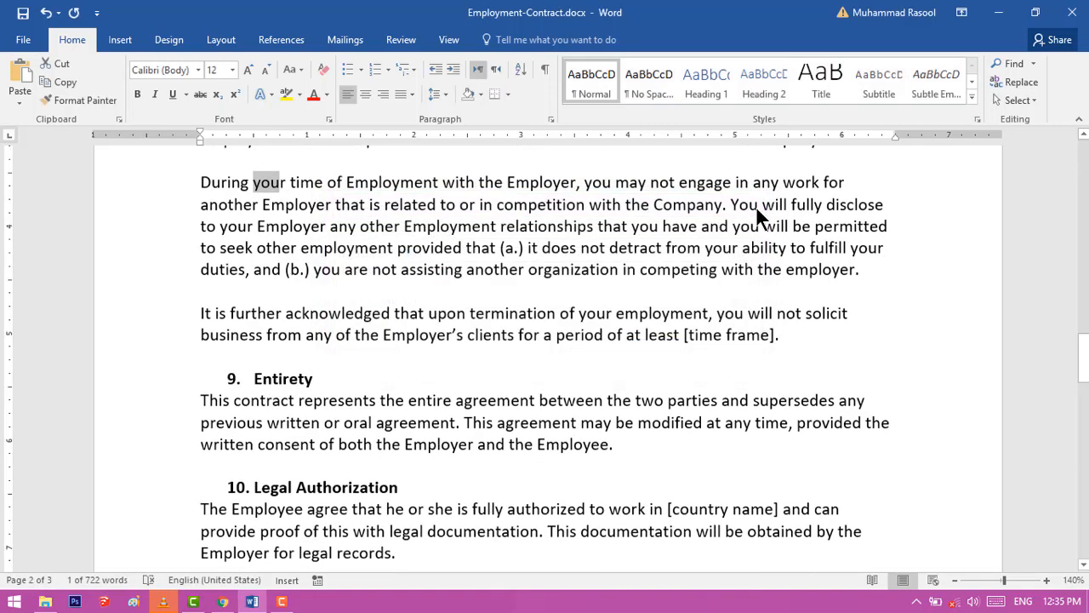
scroll(681, 348, "up", 5)
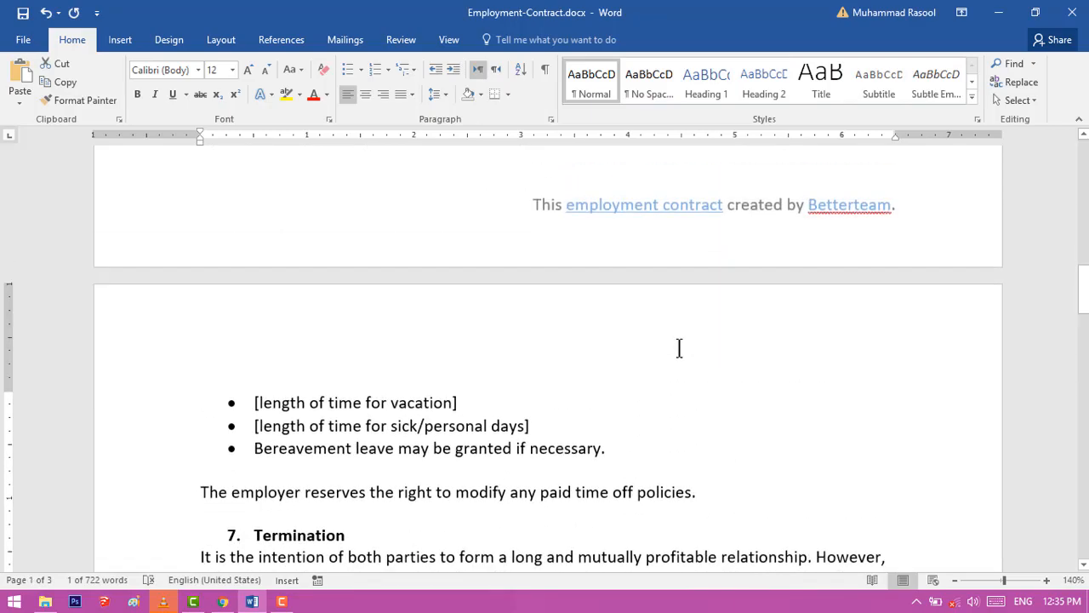
scroll(679, 348, "up", 15)
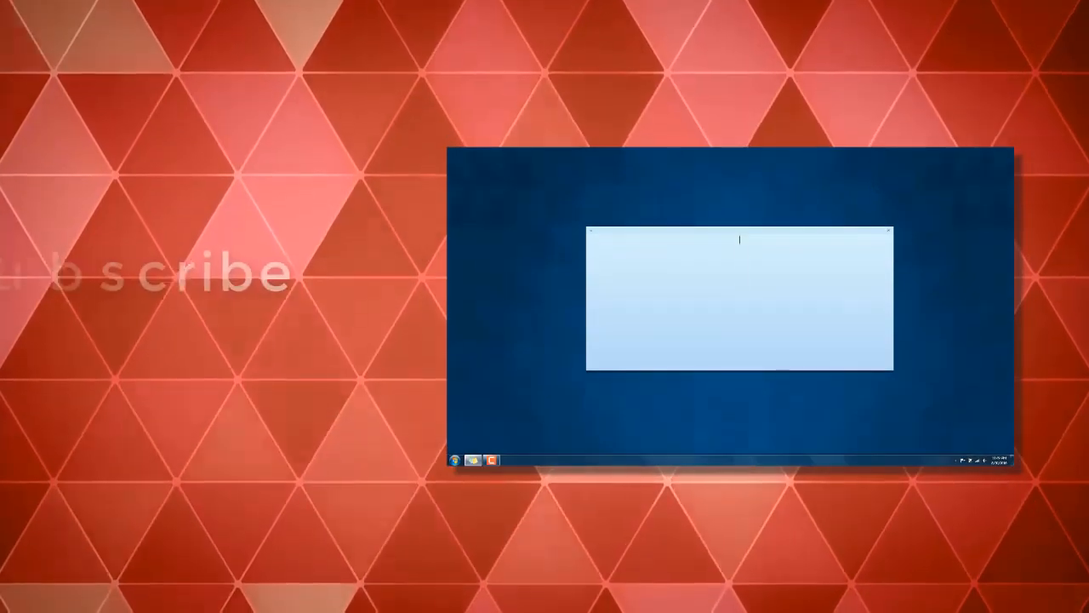
type("Insert")
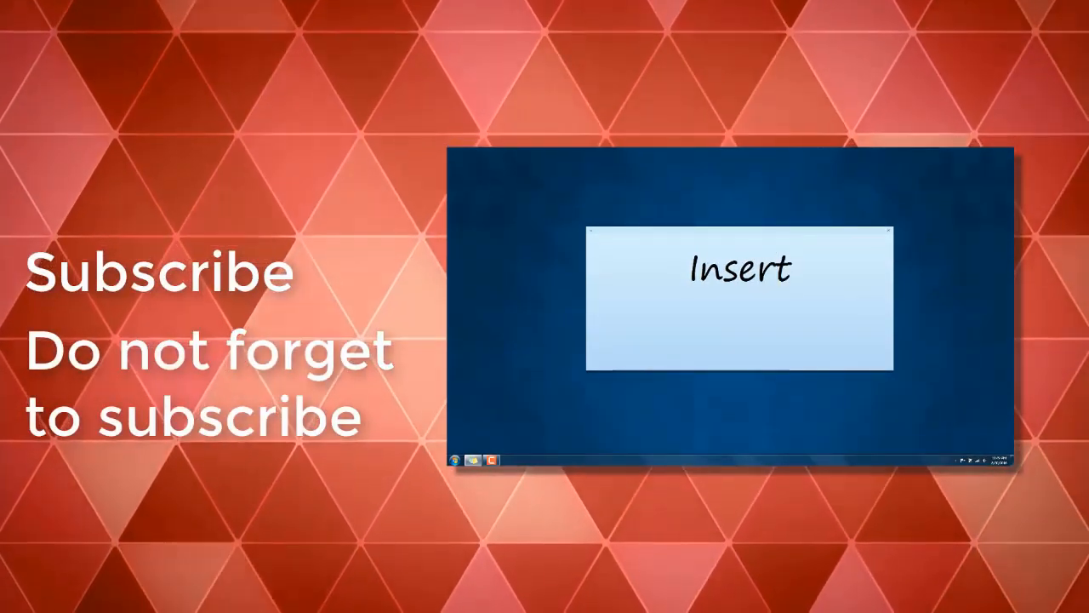
type(" Screen Vi")
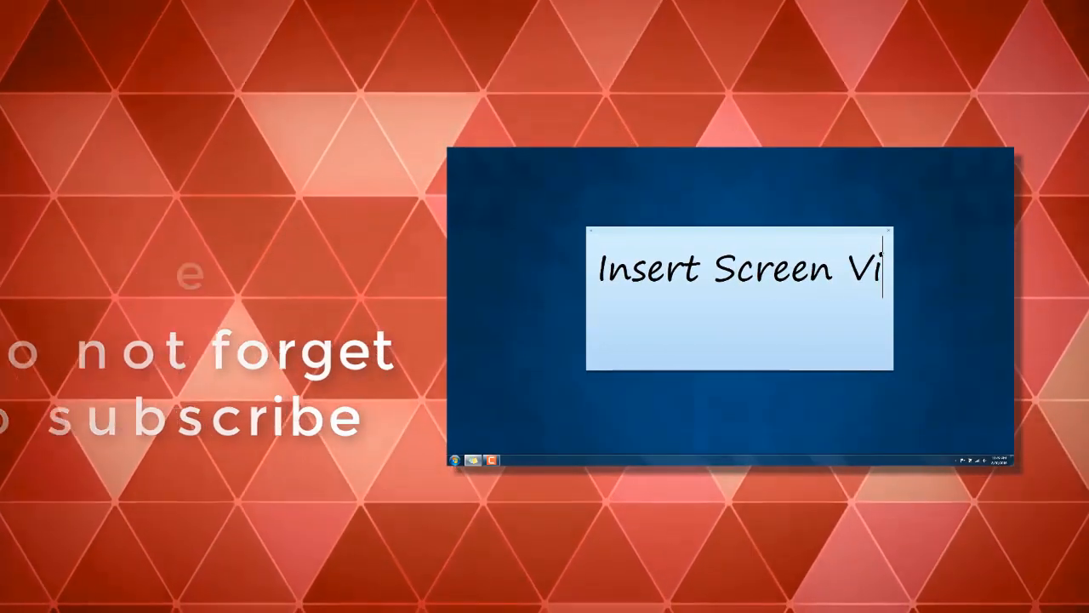
type("de")
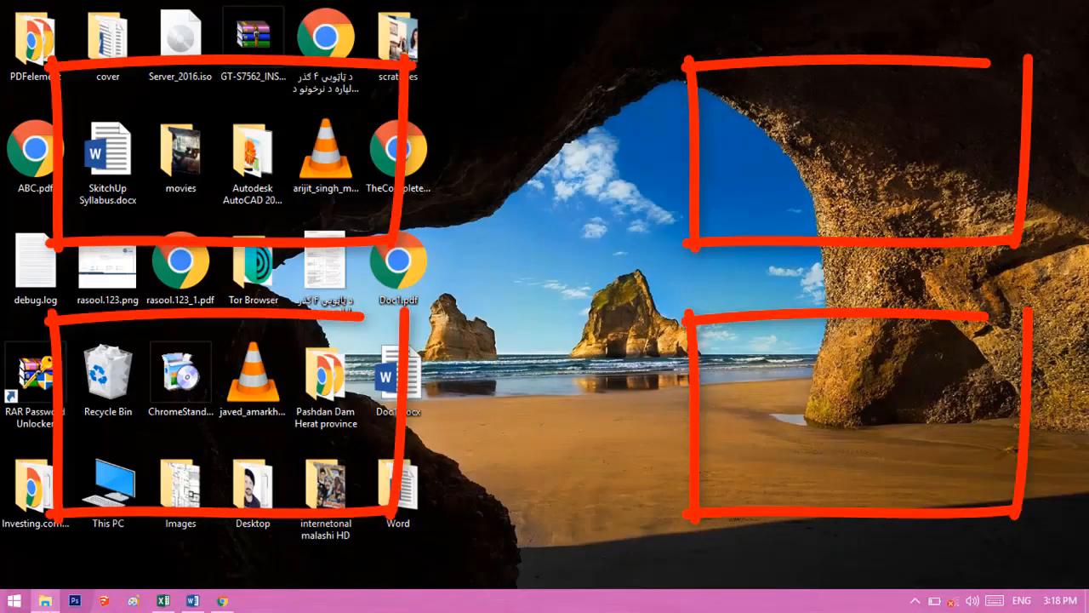